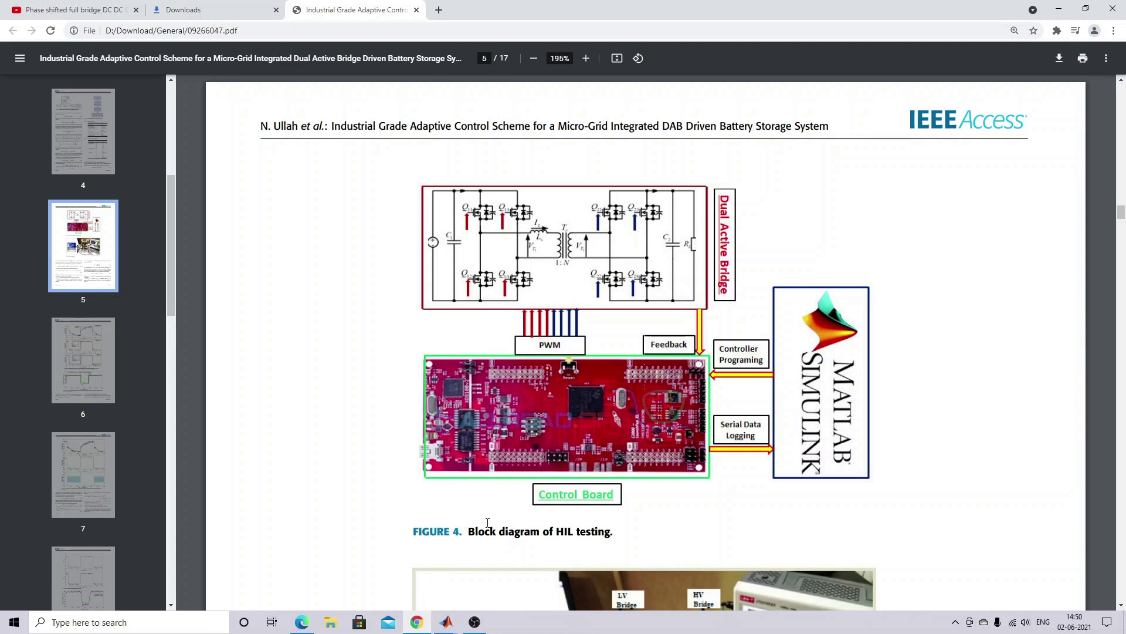
Switch from the Chrome paper to the 'dab - Simulink' model window.
{"action": "left_click", "coordinate": [444, 619]}
{"action": "left_click", "coordinate": [289, 573]}
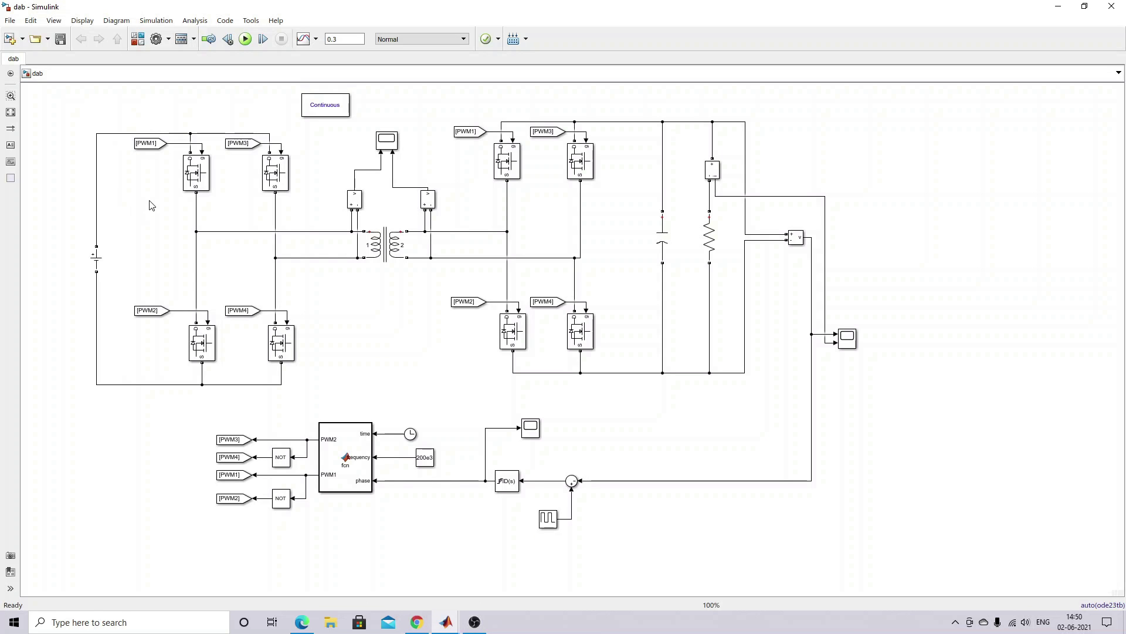
Circle both bridges and the transformer in red ink, label the source 16V, and trace the feedback wire.
{"action": "key", "text": "F9"}
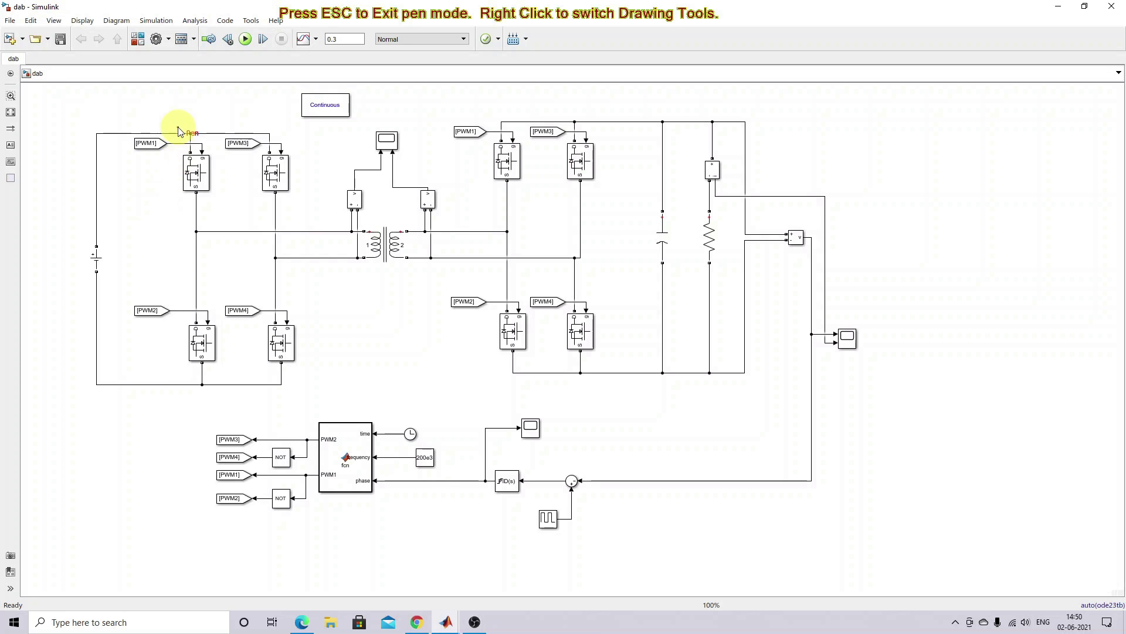
{"action": "mouse_move", "coordinate": [138, 109]}
{"action": "left_mouse_down"}
{"action": "mouse_move", "coordinate": [82, 130]}
{"action": "mouse_move", "coordinate": [55, 364]}
{"action": "mouse_move", "coordinate": [219, 425]}
{"action": "mouse_move", "coordinate": [304, 322]}
{"action": "mouse_move", "coordinate": [260, 98]}
{"action": "mouse_move", "coordinate": [151, 113]}
{"action": "left_mouse_up"}
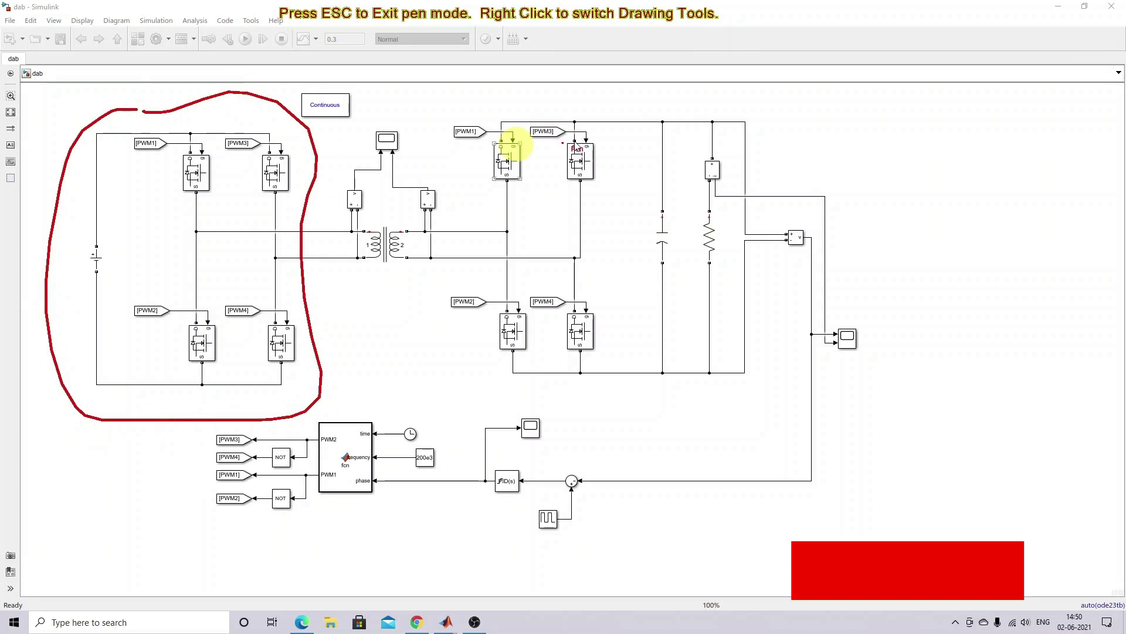
{"action": "mouse_move", "coordinate": [473, 106]}
{"action": "left_mouse_down"}
{"action": "mouse_move", "coordinate": [451, 152]}
{"action": "mouse_move", "coordinate": [443, 313]}
{"action": "mouse_move", "coordinate": [495, 405]}
{"action": "mouse_move", "coordinate": [636, 423]}
{"action": "mouse_move", "coordinate": [772, 395]}
{"action": "mouse_move", "coordinate": [785, 154]}
{"action": "mouse_move", "coordinate": [675, 98]}
{"action": "mouse_move", "coordinate": [475, 97]}
{"action": "left_mouse_up"}
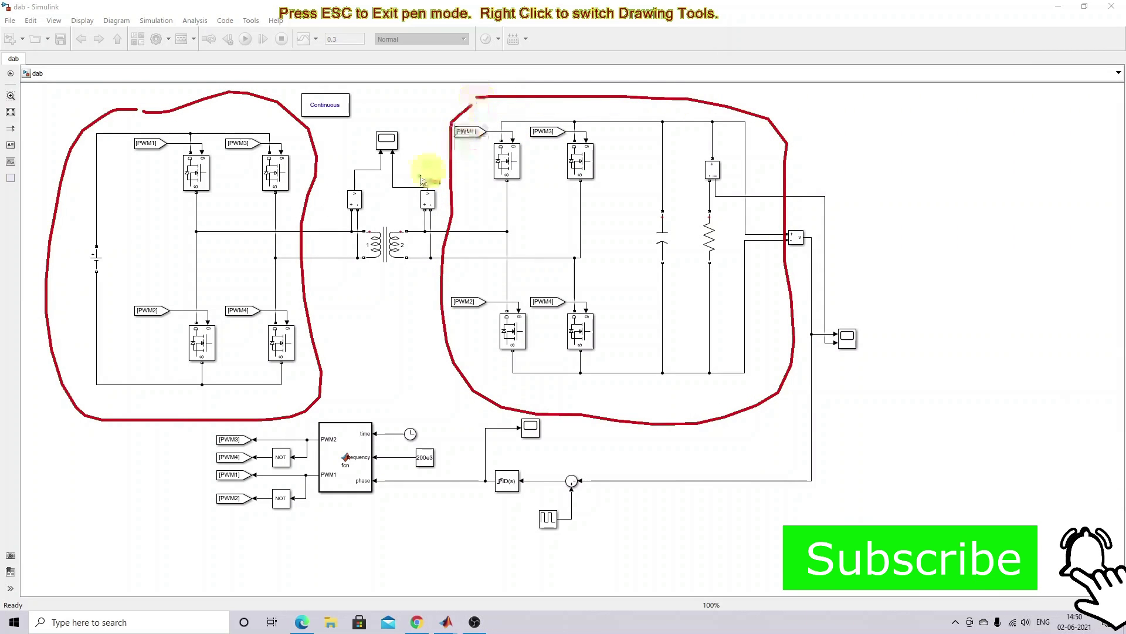
{"action": "mouse_move", "coordinate": [350, 223]}
{"action": "left_mouse_down"}
{"action": "mouse_move", "coordinate": [351, 274]}
{"action": "mouse_move", "coordinate": [411, 286]}
{"action": "mouse_move", "coordinate": [456, 263]}
{"action": "mouse_move", "coordinate": [453, 223]}
{"action": "mouse_move", "coordinate": [389, 217]}
{"action": "left_mouse_up"}
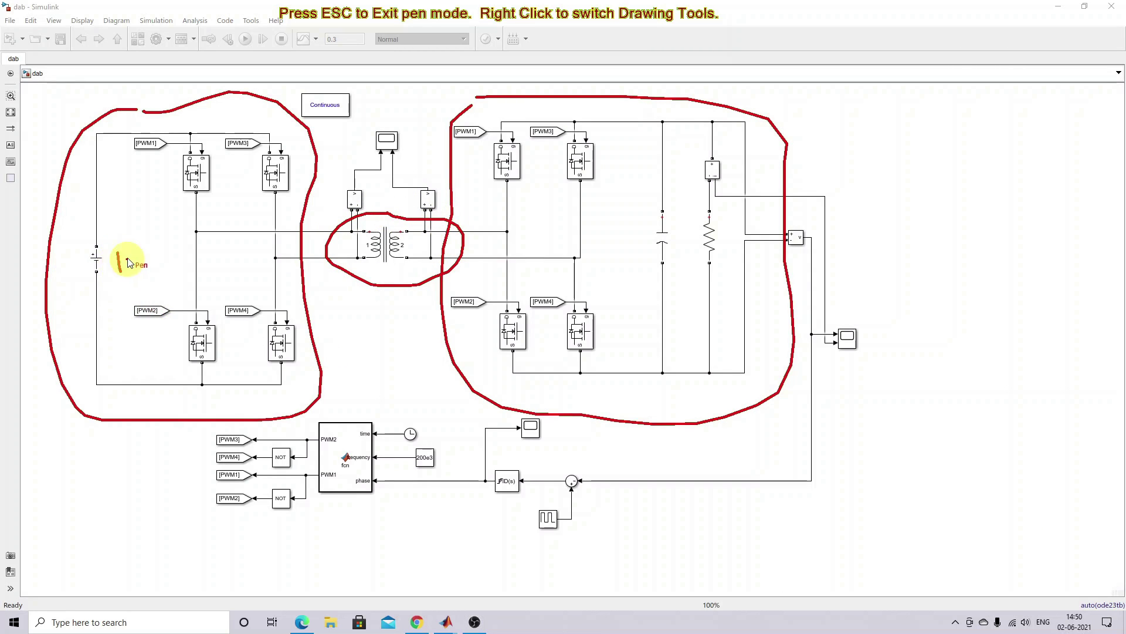
{"action": "left_click_drag", "start_coordinate": [144, 258], "coordinate": [145, 246]}
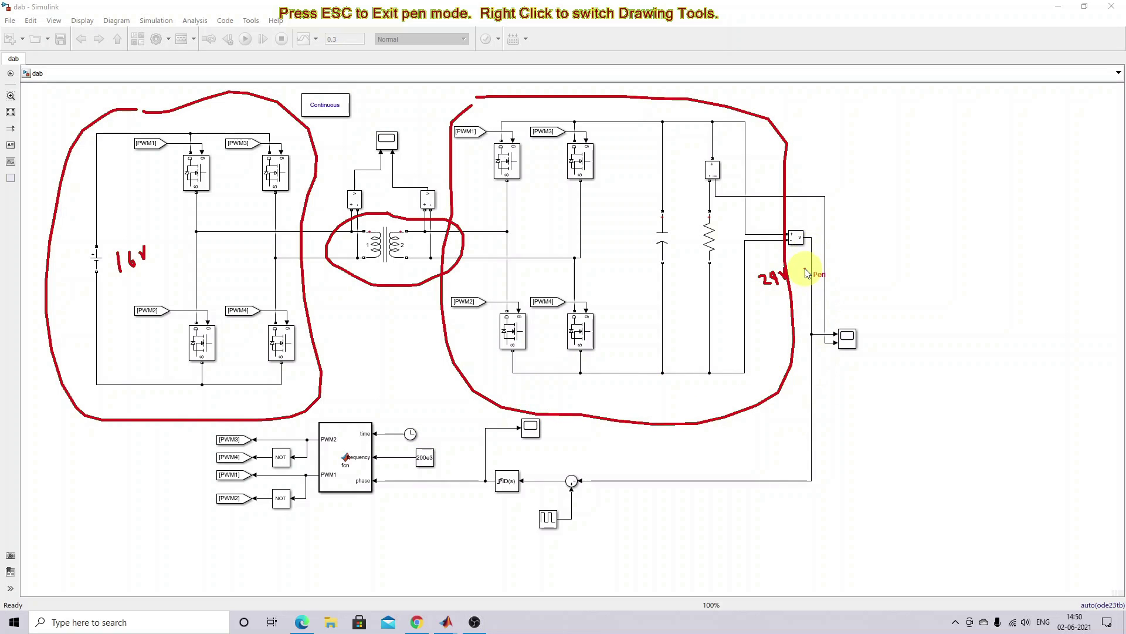
{"action": "mouse_move", "coordinate": [822, 303]}
{"action": "left_mouse_down"}
{"action": "mouse_move", "coordinate": [834, 460]}
{"action": "mouse_move", "coordinate": [599, 471]}
{"action": "mouse_move", "coordinate": [603, 481]}
{"action": "left_mouse_up"}
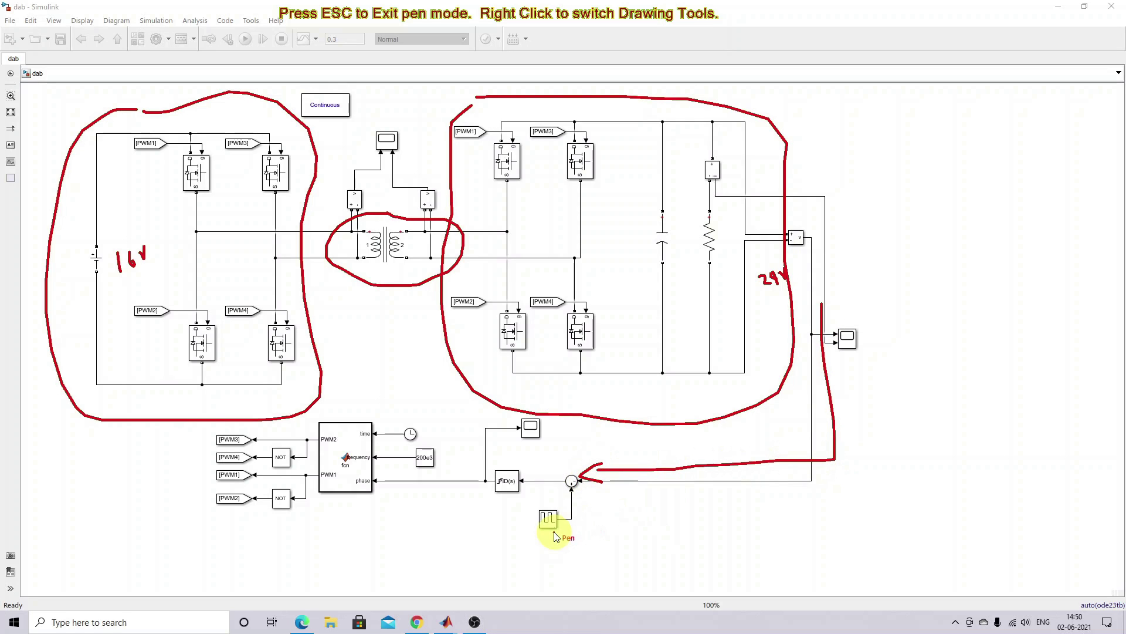
Draw an arrow from the reference into the sum and circle the PWM gate signal tags.
{"action": "left_click_drag", "start_coordinate": [554, 532], "coordinate": [581, 508]}
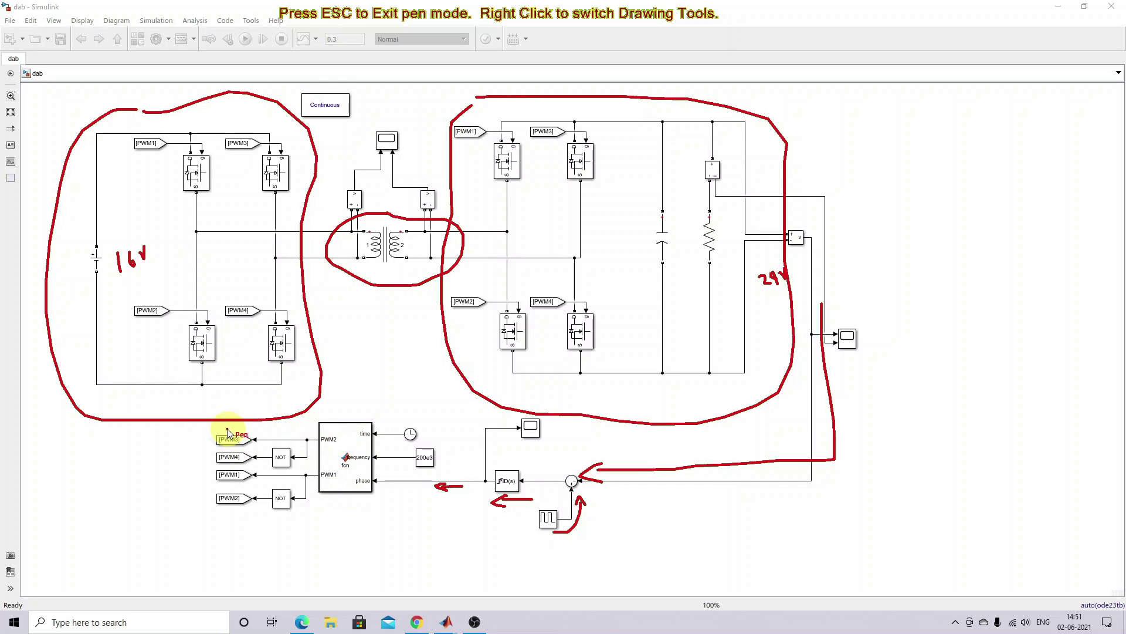
{"action": "mouse_move", "coordinate": [220, 423]}
{"action": "left_mouse_down"}
{"action": "mouse_move", "coordinate": [200, 434]}
{"action": "mouse_move", "coordinate": [192, 517]}
{"action": "mouse_move", "coordinate": [243, 539]}
{"action": "mouse_move", "coordinate": [300, 520]}
{"action": "mouse_move", "coordinate": [318, 482]}
{"action": "mouse_move", "coordinate": [301, 430]}
{"action": "mouse_move", "coordinate": [216, 424]}
{"action": "left_mouse_up"}
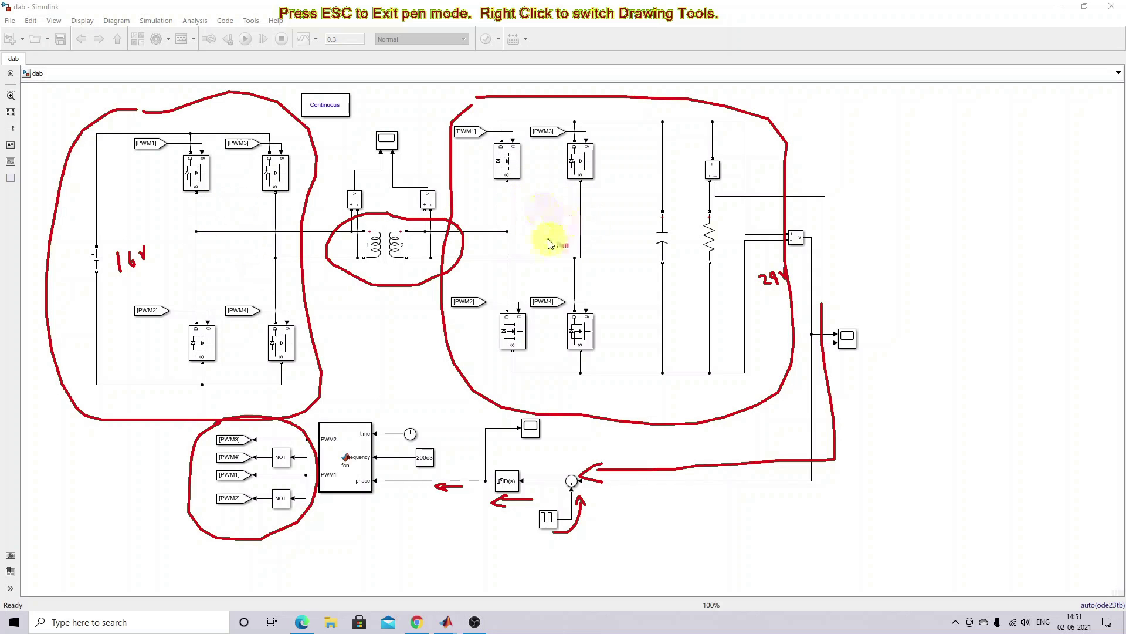
Clear the ink and confirm the stair reference at [24 14 24 14] with 100e-3 sample time.
{"action": "key", "text": "Escape"}
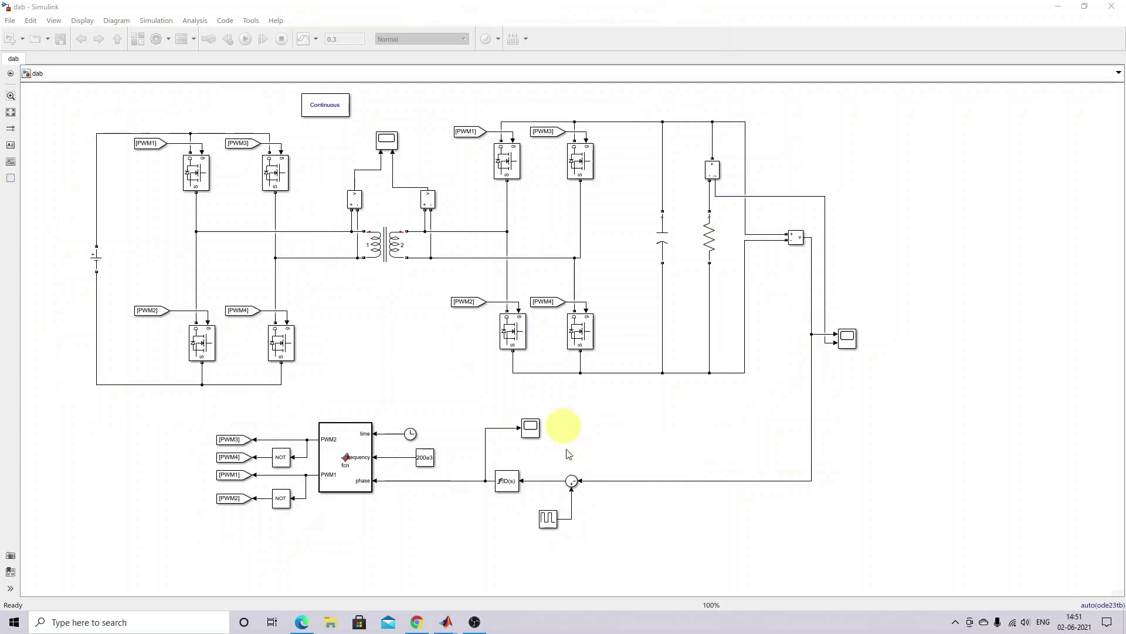
{"action": "double_click", "coordinate": [547, 517]}
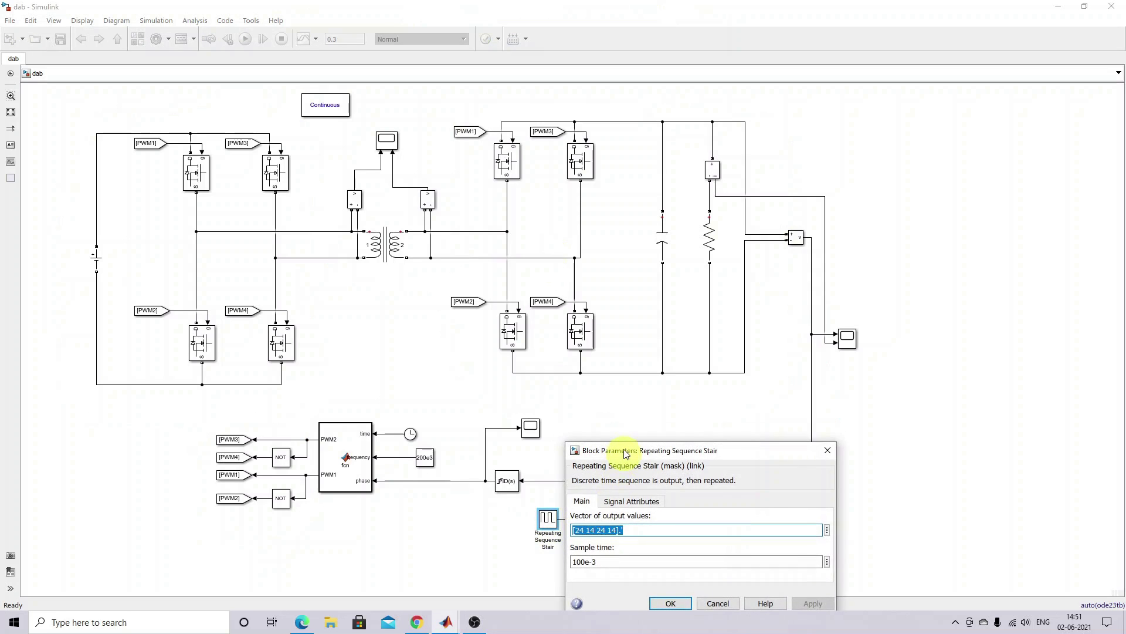
{"action": "left_click_drag", "start_coordinate": [625, 452], "coordinate": [593, 284]}
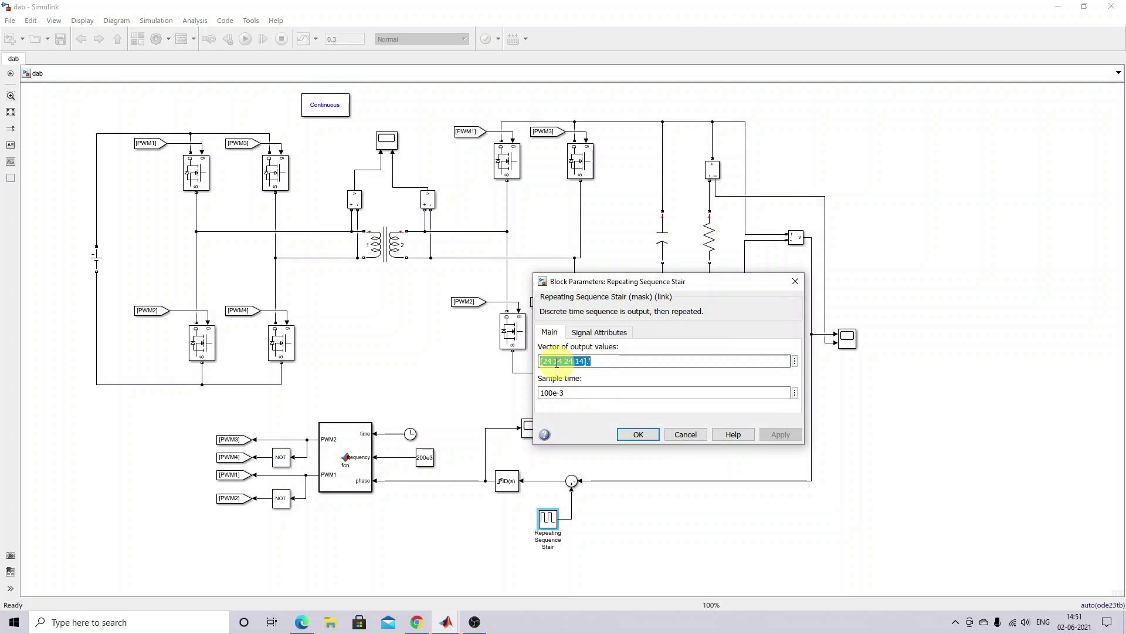
{"action": "left_click", "coordinate": [553, 393]}
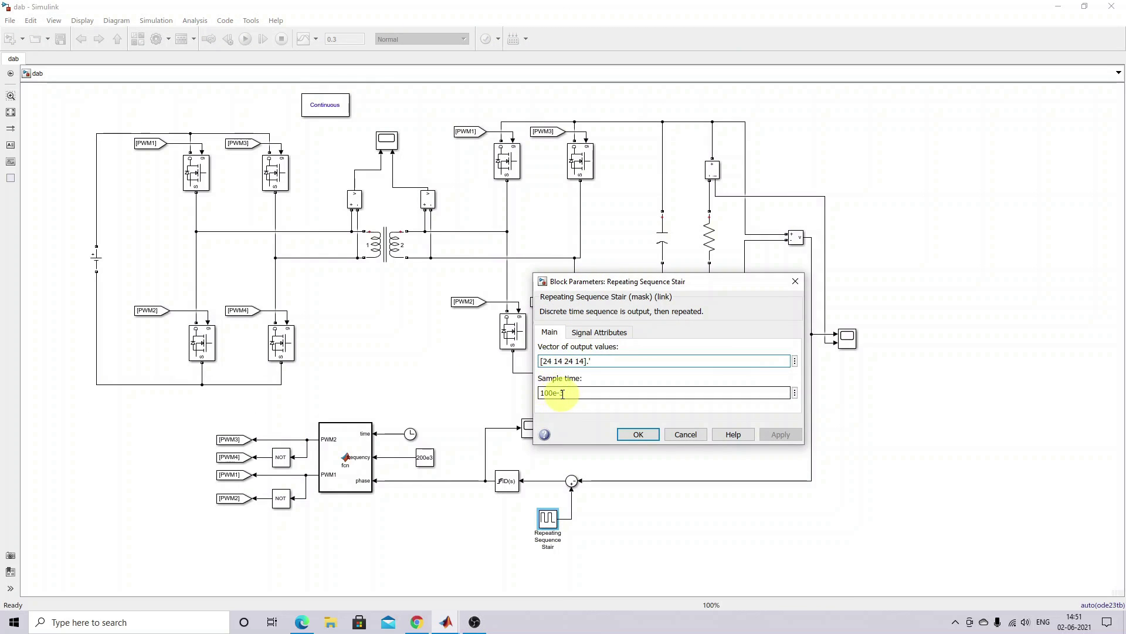
{"action": "left_click", "coordinate": [549, 361]}
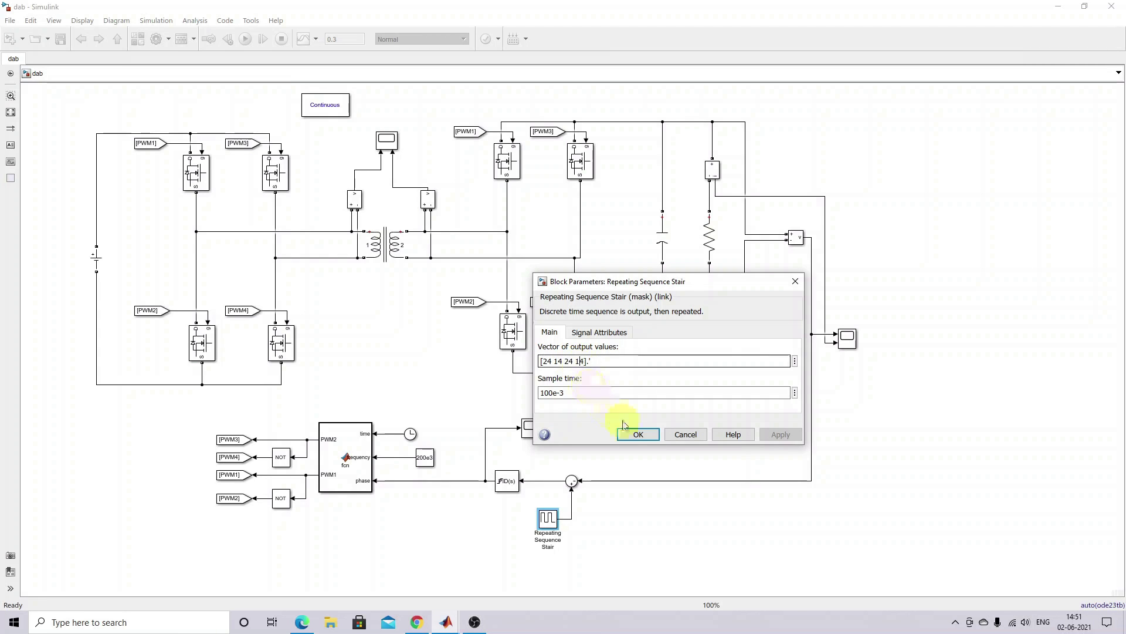
{"action": "left_click", "coordinate": [637, 434]}
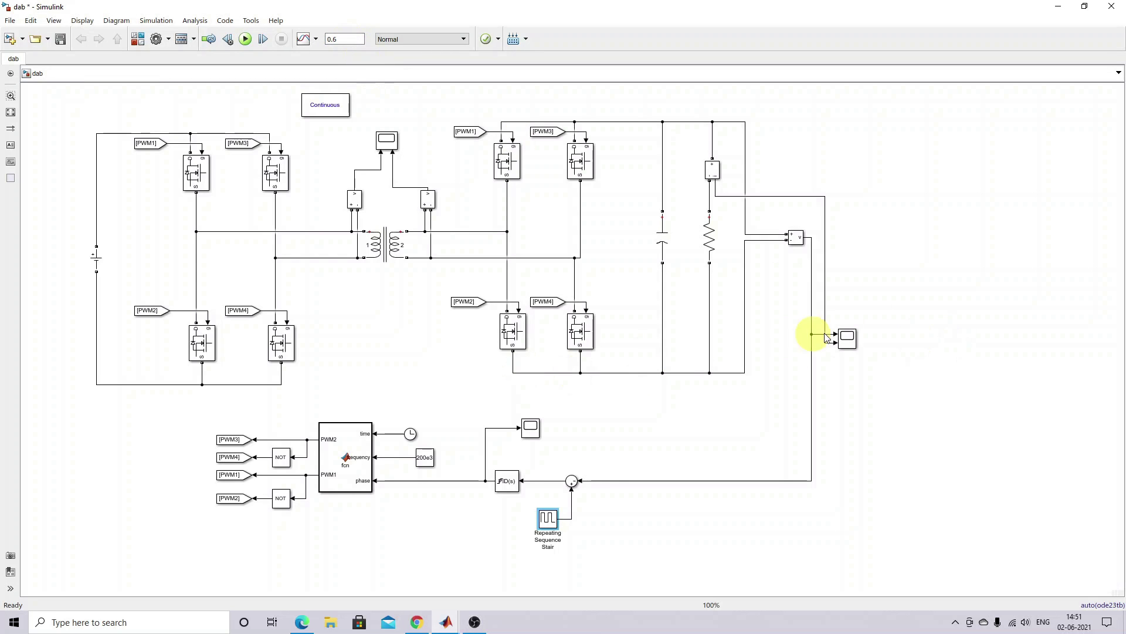
Open the load voltage Scope and the transformer voltages Scope1.
{"action": "left_click", "coordinate": [849, 341]}
{"action": "double_click", "coordinate": [849, 341]}
{"action": "double_click", "coordinate": [386, 141]}
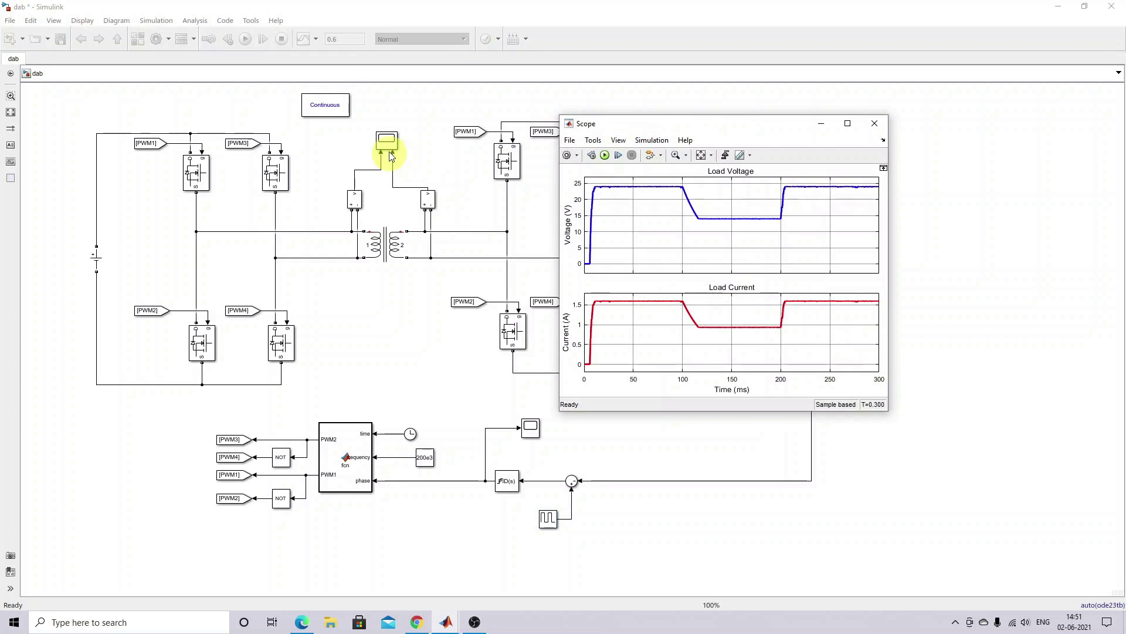
Place the two scope windows side by side and run the 0.6 s simulation.
{"action": "left_click_drag", "start_coordinate": [491, 206], "coordinate": [452, 210]}
{"action": "left_click", "coordinate": [447, 620]}
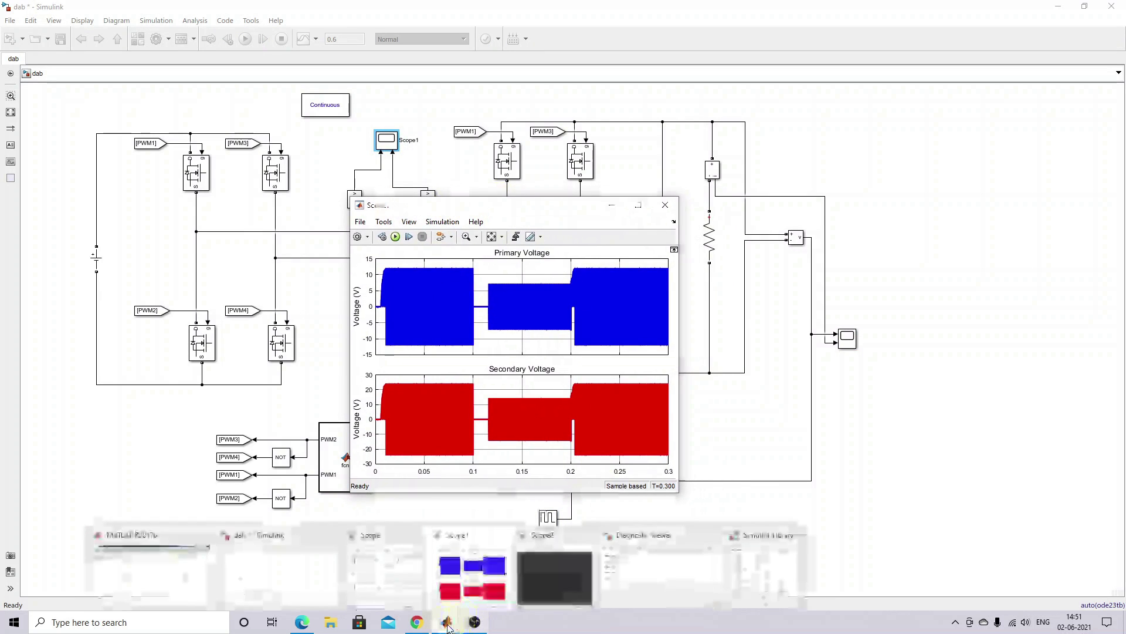
{"action": "left_click", "coordinate": [385, 572]}
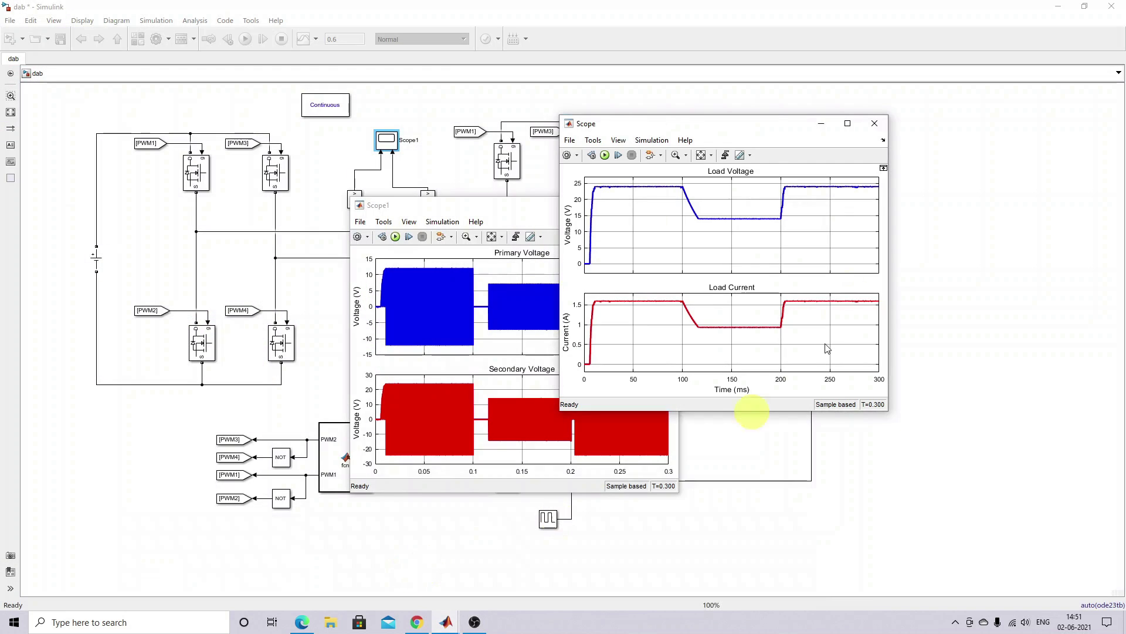
{"action": "left_click_drag", "start_coordinate": [729, 119], "coordinate": [855, 215]}
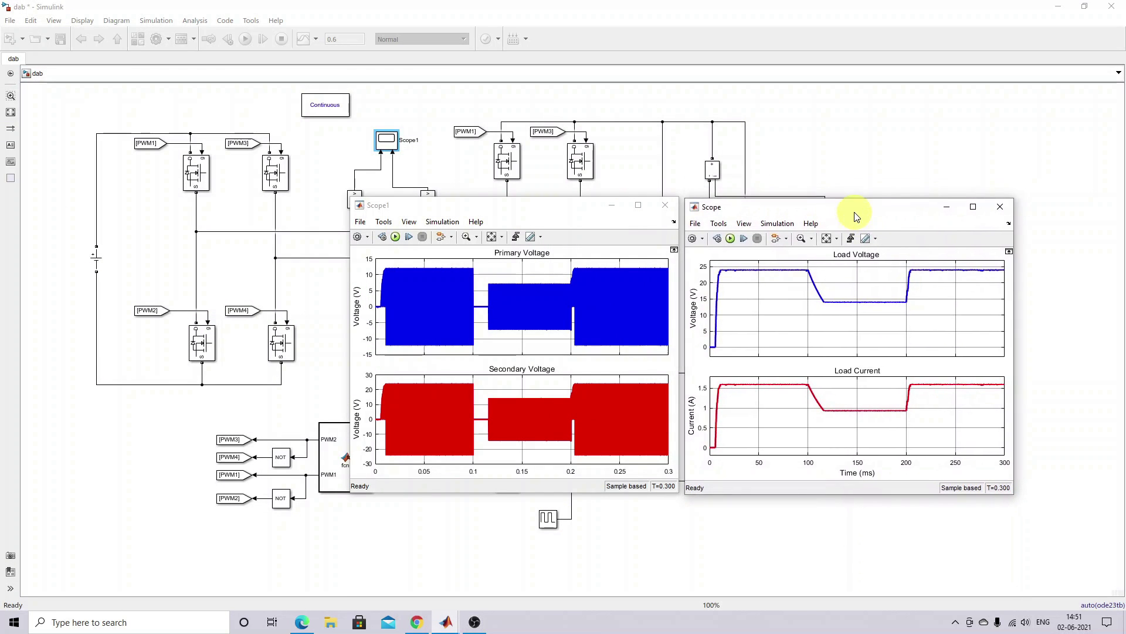
{"action": "left_click_drag", "start_coordinate": [580, 216], "coordinate": [579, 198]}
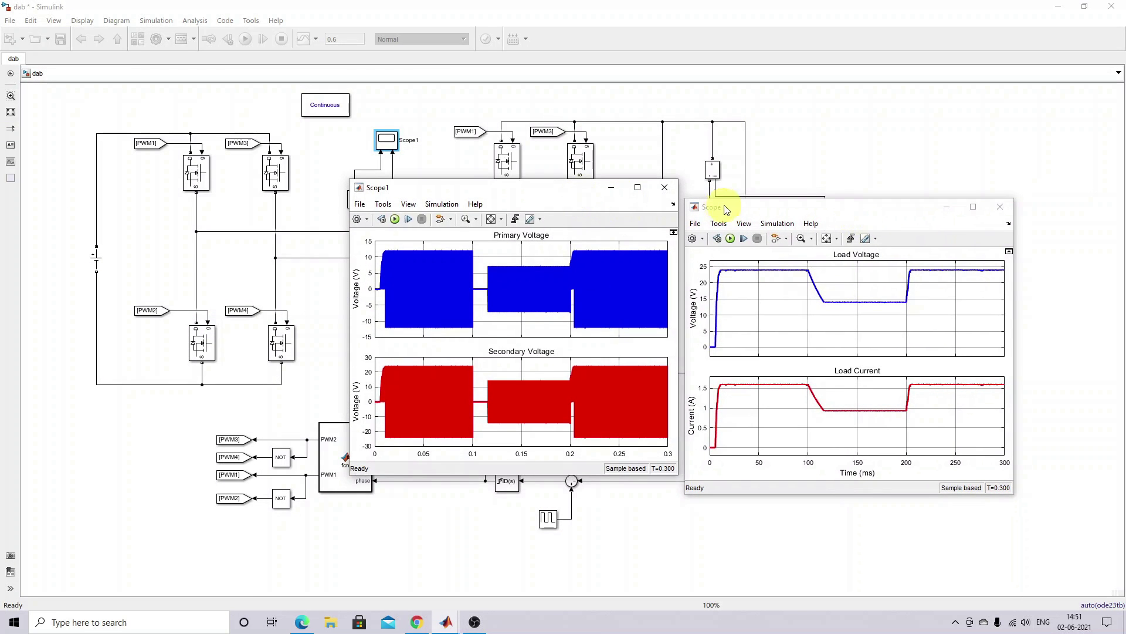
{"action": "left_click_drag", "start_coordinate": [733, 212], "coordinate": [730, 197]}
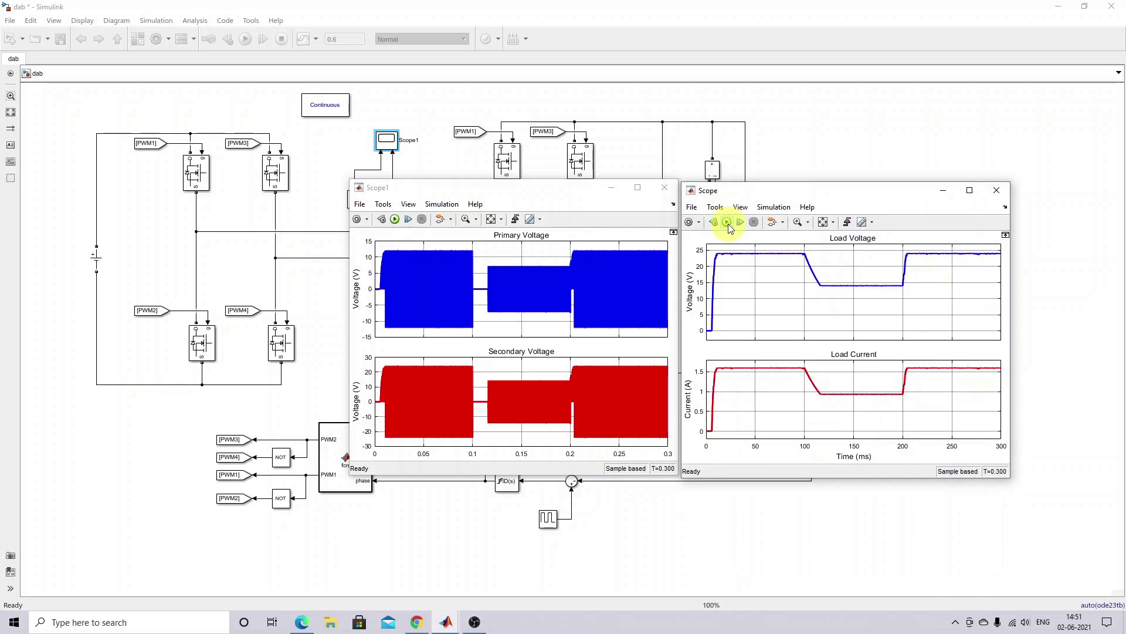
{"action": "left_click", "coordinate": [728, 223]}
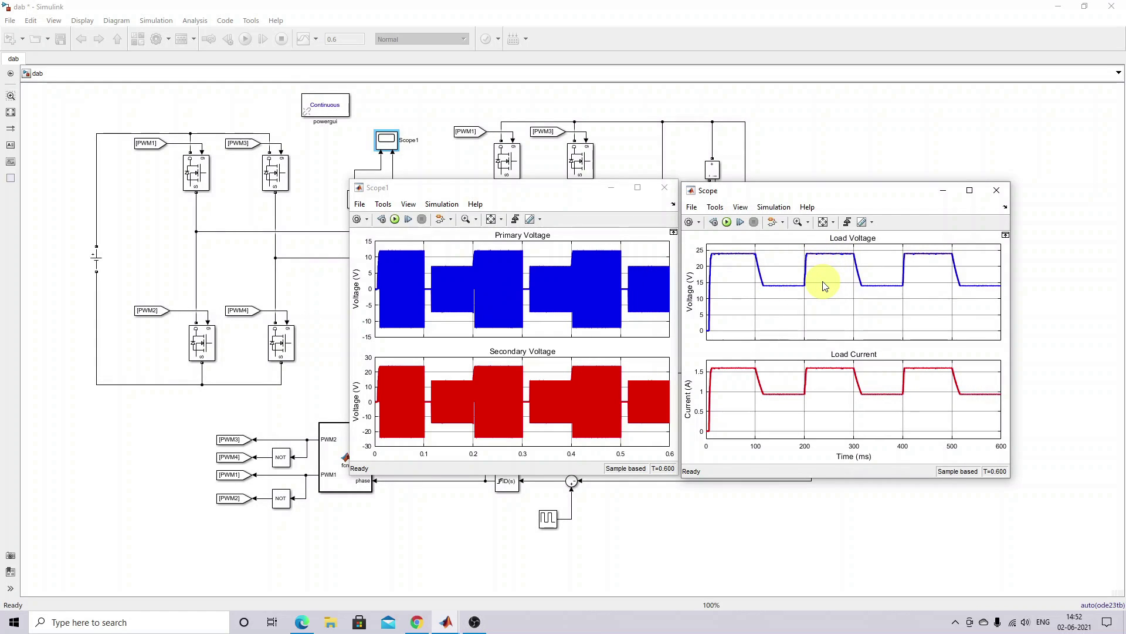
{"action": "left_click", "coordinate": [630, 558]}
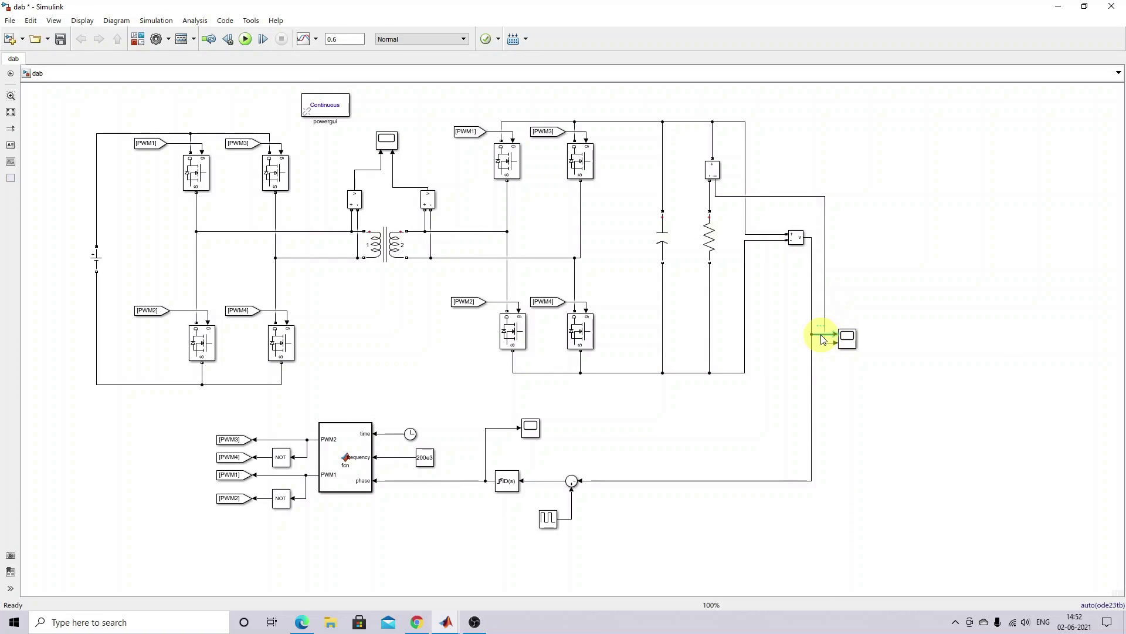
Add a Mux block beside the load scope, shifting the scope right to make room.
{"action": "type", "text": "mux"}
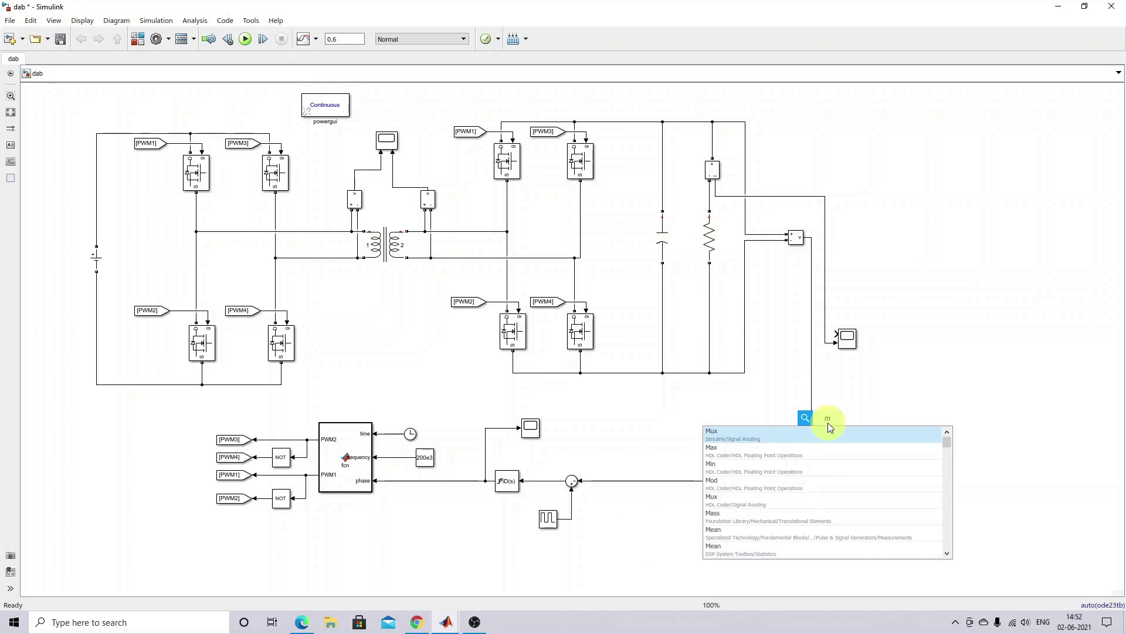
{"action": "left_click", "coordinate": [828, 434]}
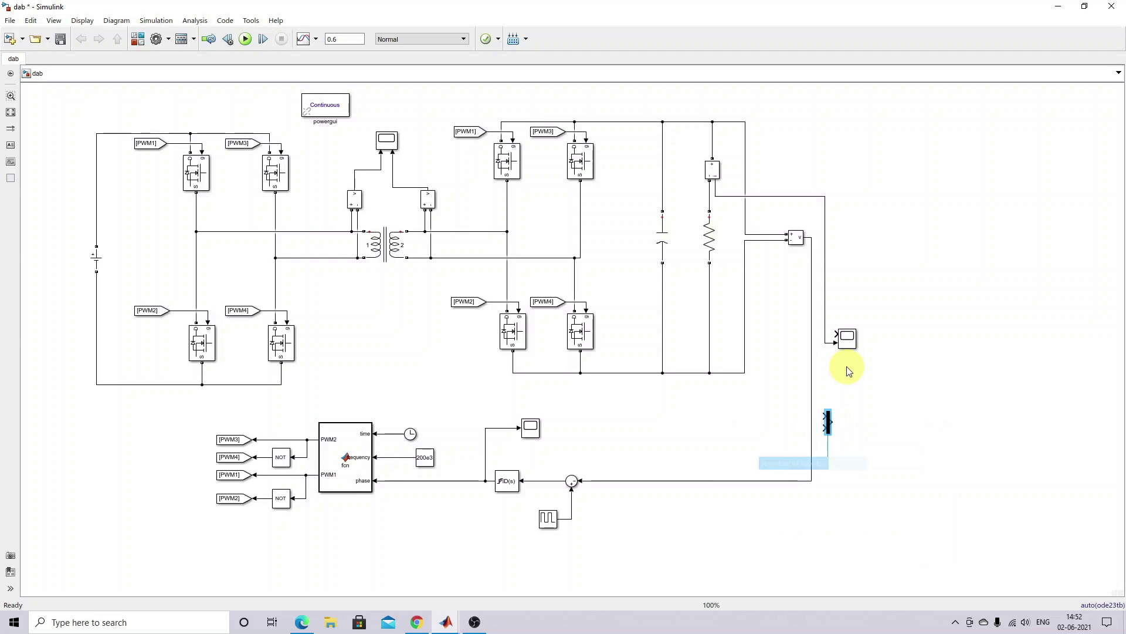
{"action": "left_click_drag", "start_coordinate": [847, 338], "coordinate": [885, 338]}
{"action": "left_click", "coordinate": [829, 420]}
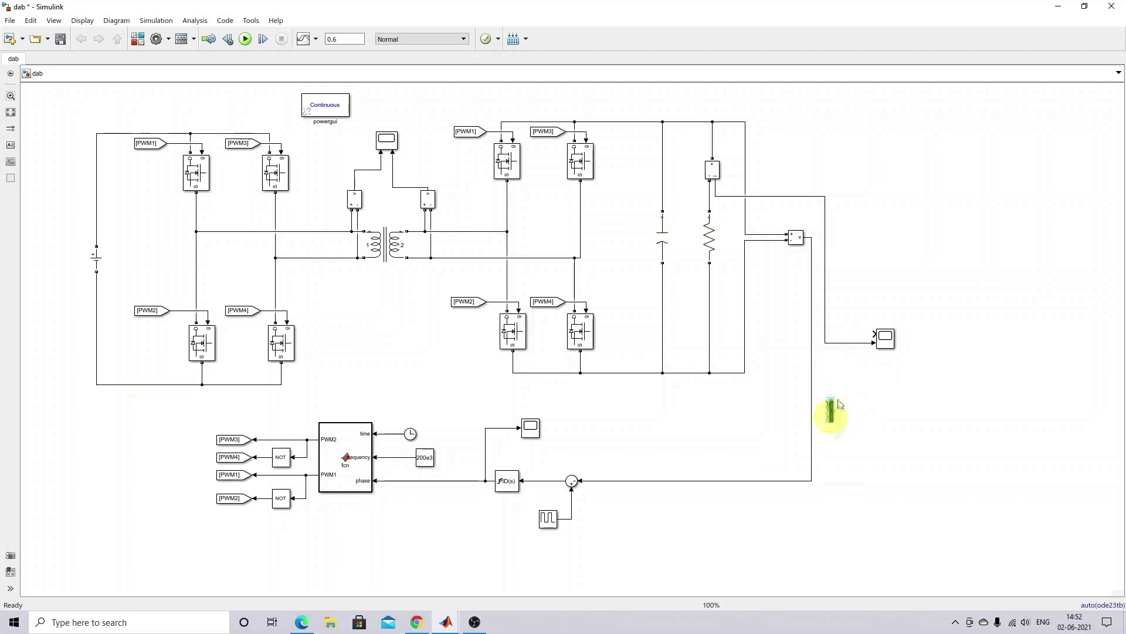
{"action": "mouse_move", "coordinate": [840, 404]}
{"action": "left_mouse_down"}
{"action": "mouse_move", "coordinate": [858, 321]}
{"action": "mouse_move", "coordinate": [870, 329]}
{"action": "mouse_move", "coordinate": [717, 444]}
{"action": "left_mouse_up"}
Wire the Mux inputs to the pulse reference and load voltage lines, then reopen the scope.
{"action": "left_click", "coordinate": [856, 382]}
{"action": "left_click_drag", "start_coordinate": [845, 319], "coordinate": [572, 508]}
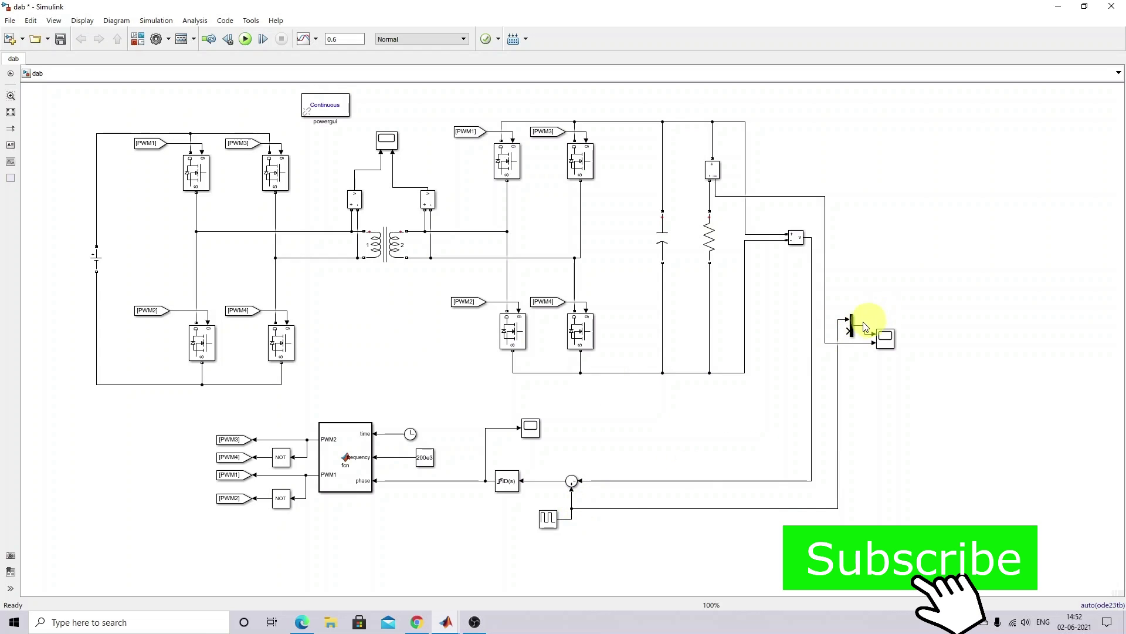
{"action": "left_click_drag", "start_coordinate": [855, 333], "coordinate": [811, 331]}
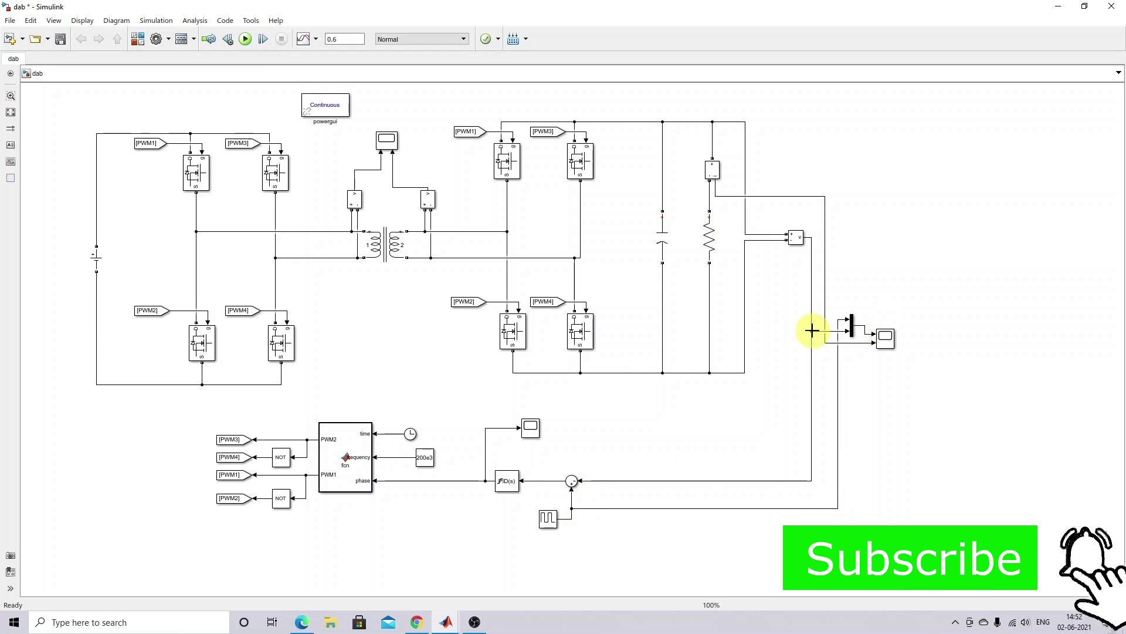
{"action": "left_click", "coordinate": [890, 339]}
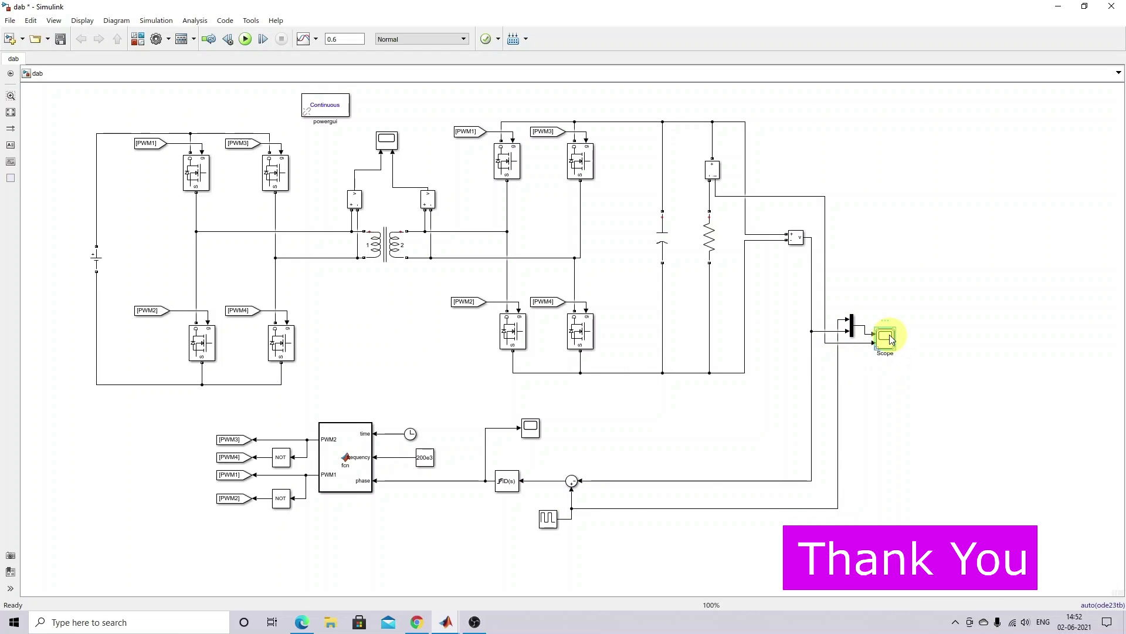
{"action": "double_click", "coordinate": [887, 337]}
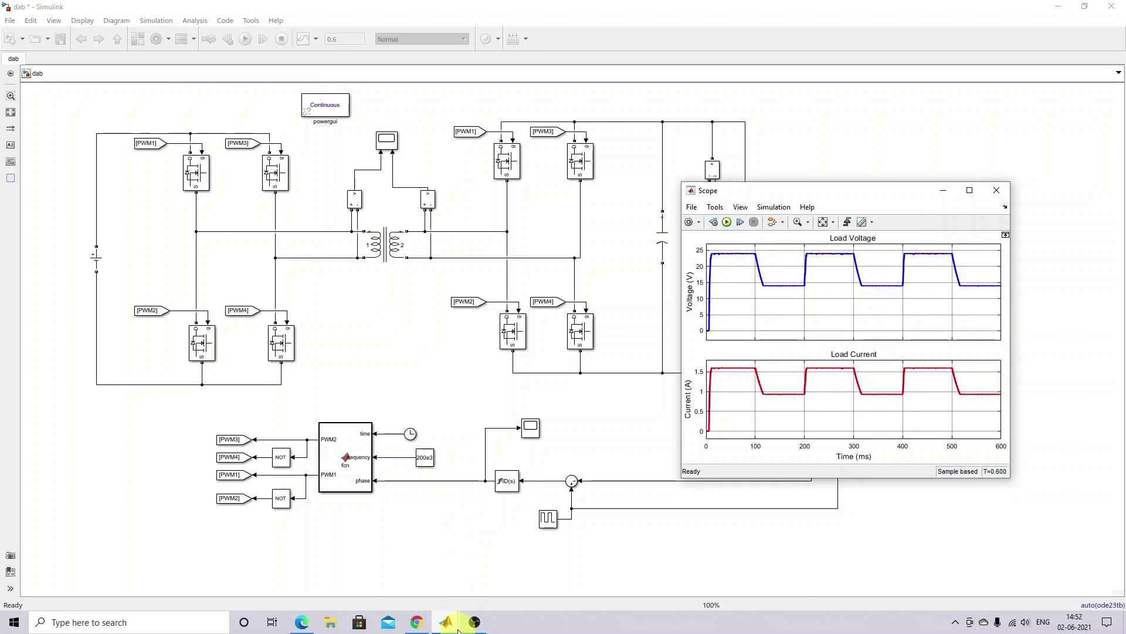
Rerun the simulation from the load scope and maximize the scope to full screen.
{"action": "left_click", "coordinate": [451, 624]}
{"action": "left_click", "coordinate": [478, 583]}
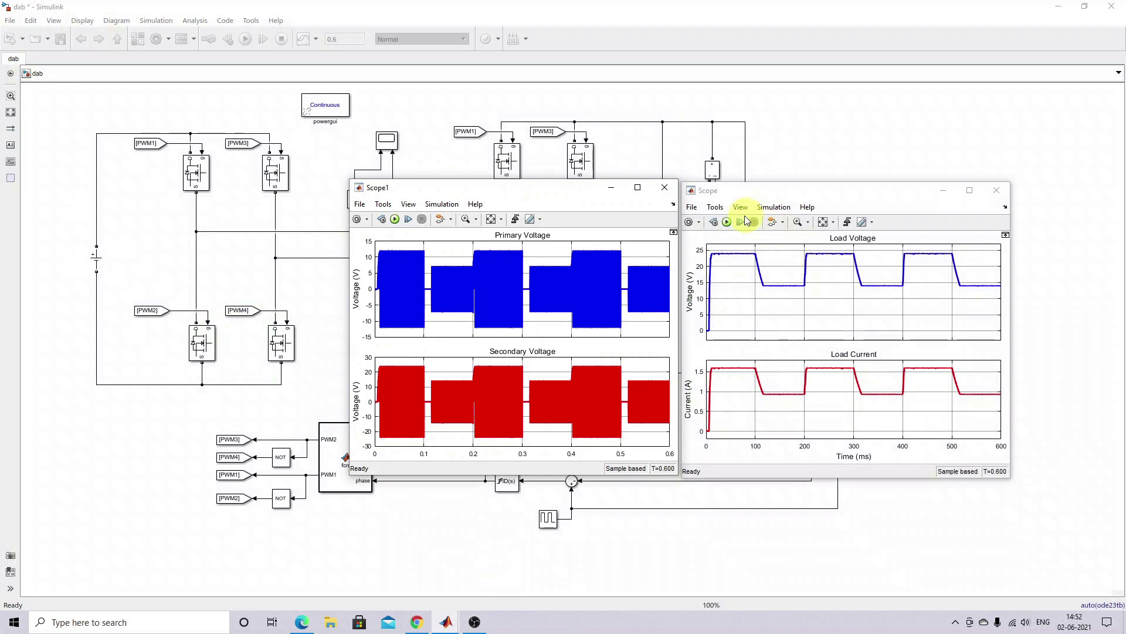
{"action": "left_click", "coordinate": [726, 222]}
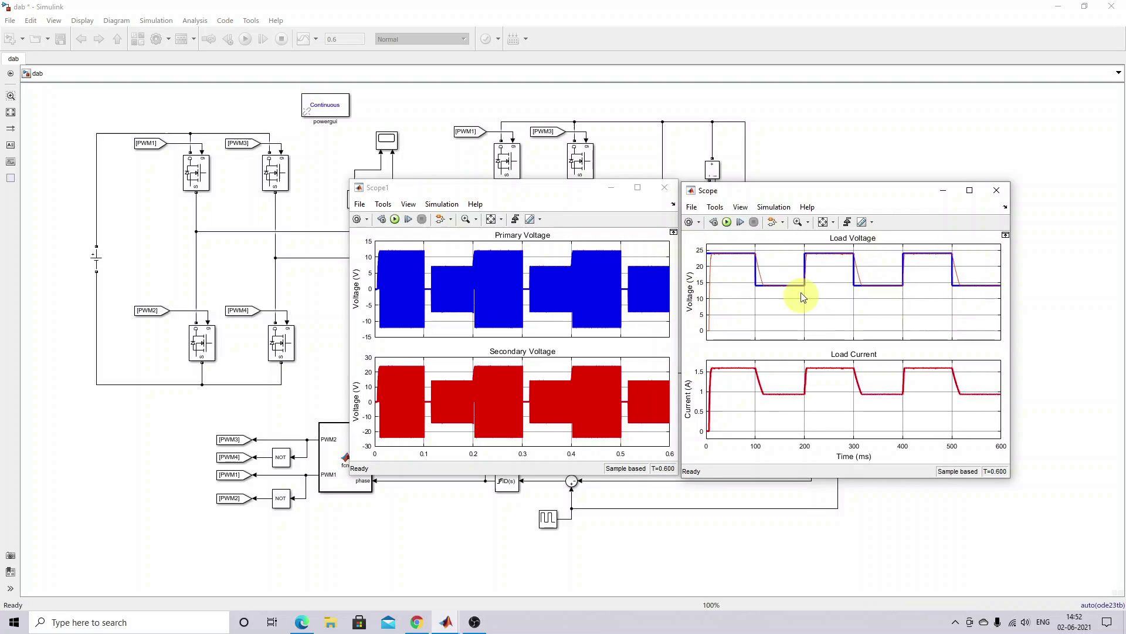
{"action": "left_click", "coordinate": [969, 191]}
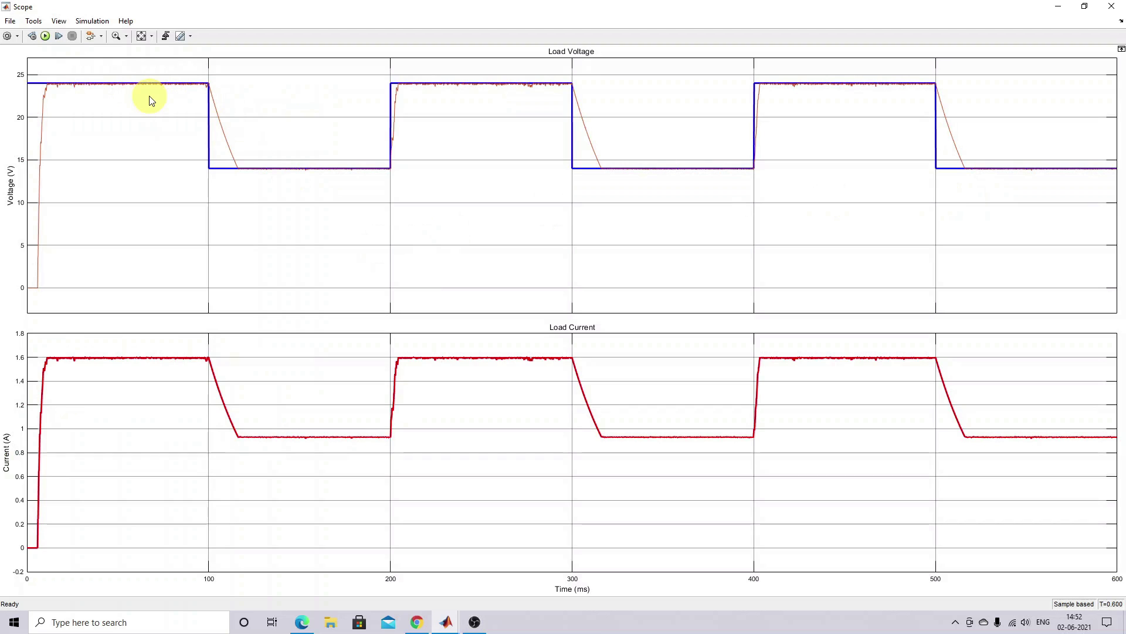
Arrow the 14 V and 24 V load voltage levels in red ink, then clear and restore the scope.
{"action": "key", "text": "F9"}
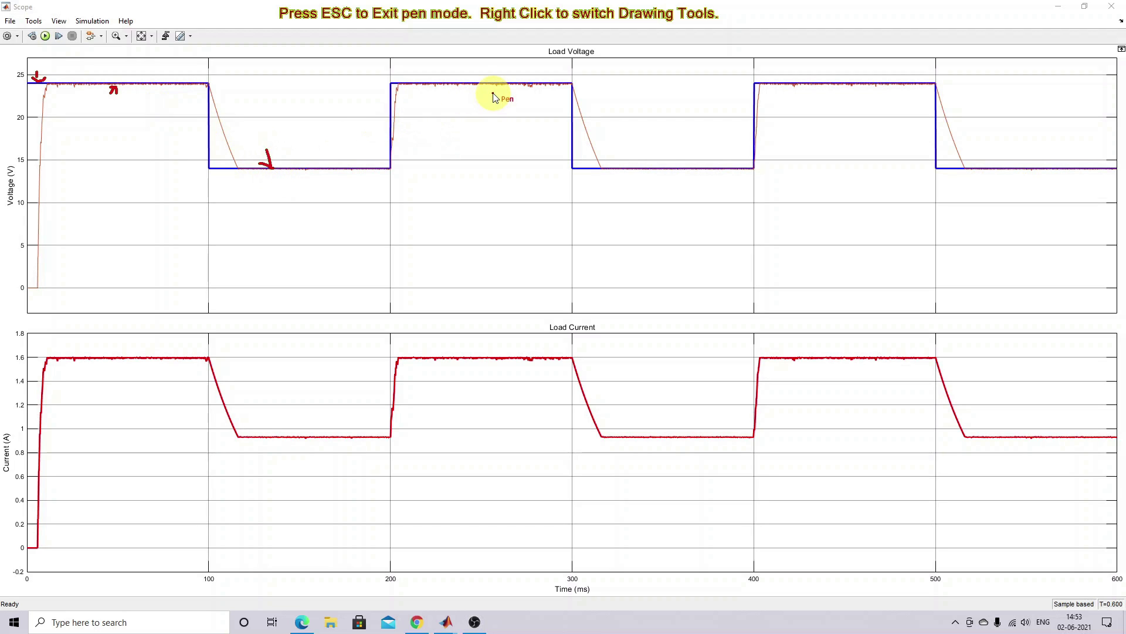
{"action": "left_click_drag", "start_coordinate": [634, 131], "coordinate": [650, 162]}
{"action": "left_click_drag", "start_coordinate": [811, 110], "coordinate": [829, 104]}
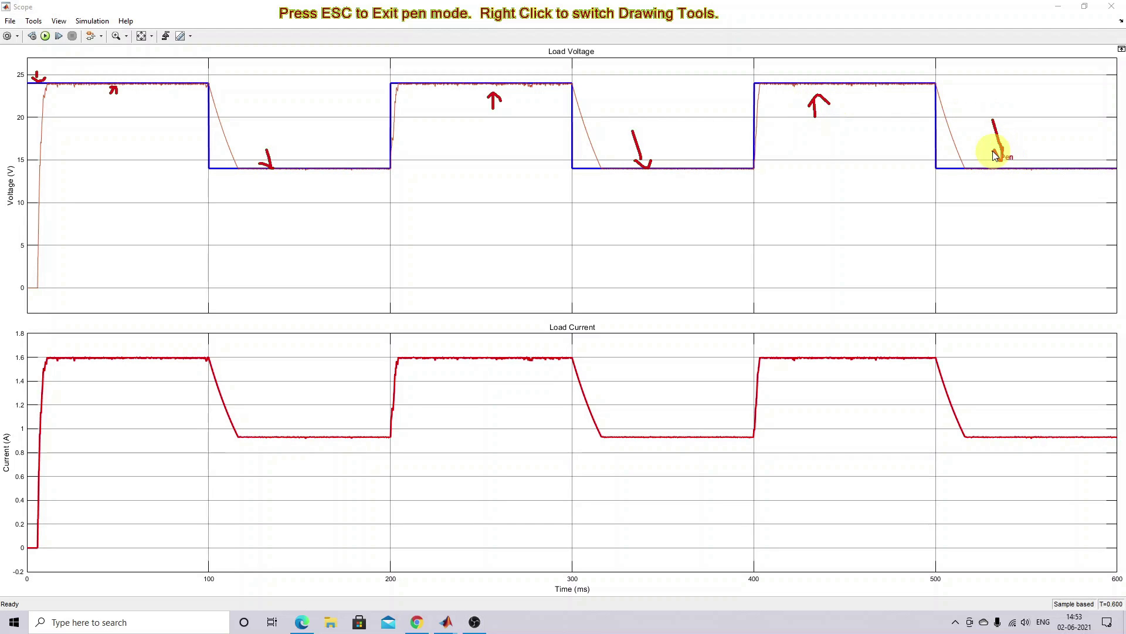
{"action": "key", "text": "Escape"}
{"action": "left_click", "coordinate": [1085, 6]}
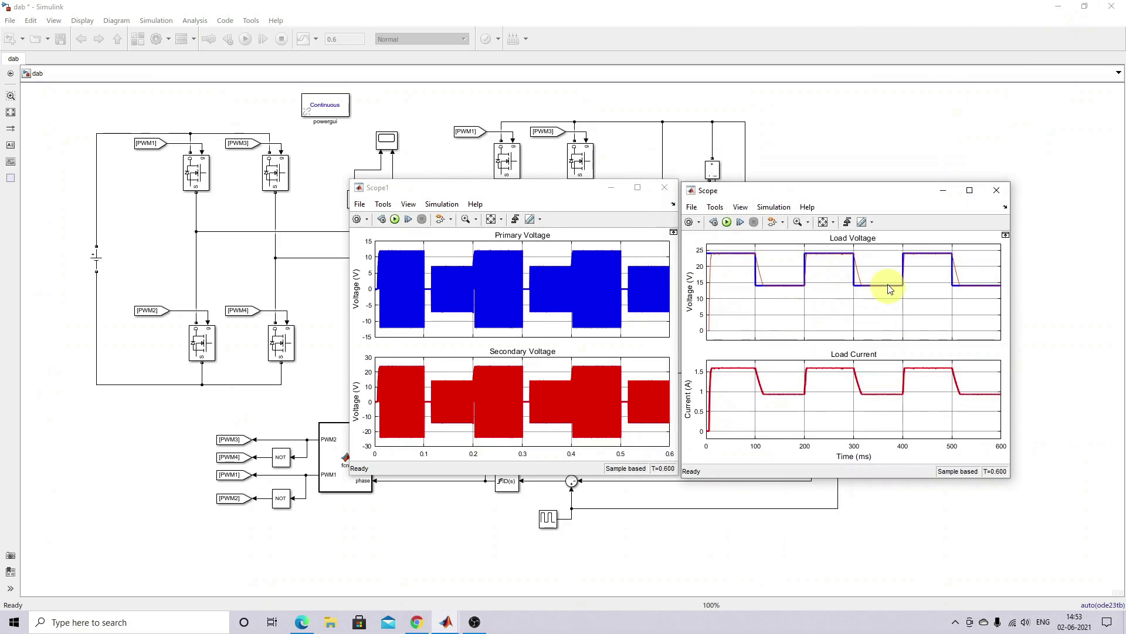
Bring up the paper in Chrome and scroll down to Figure 6 on page 6.
{"action": "left_click", "coordinate": [427, 621]}
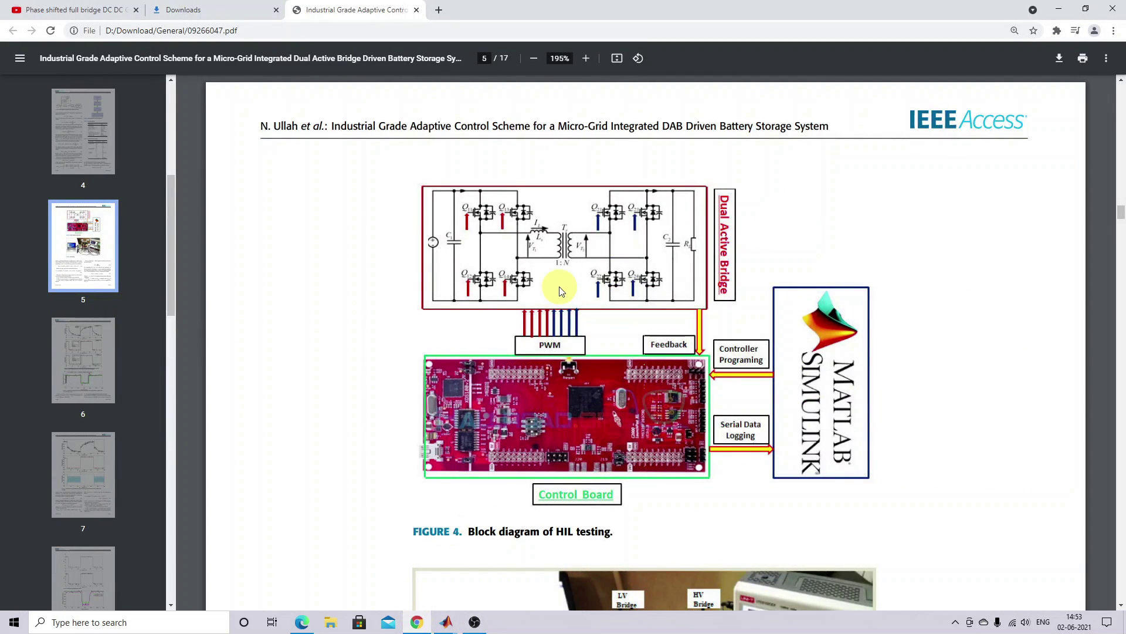
{"action": "scroll", "coordinate": [559, 286], "scroll_direction": "down", "scroll_amount": 12}
{"action": "scroll", "coordinate": [560, 290], "scroll_direction": "down", "scroll_amount": 9}
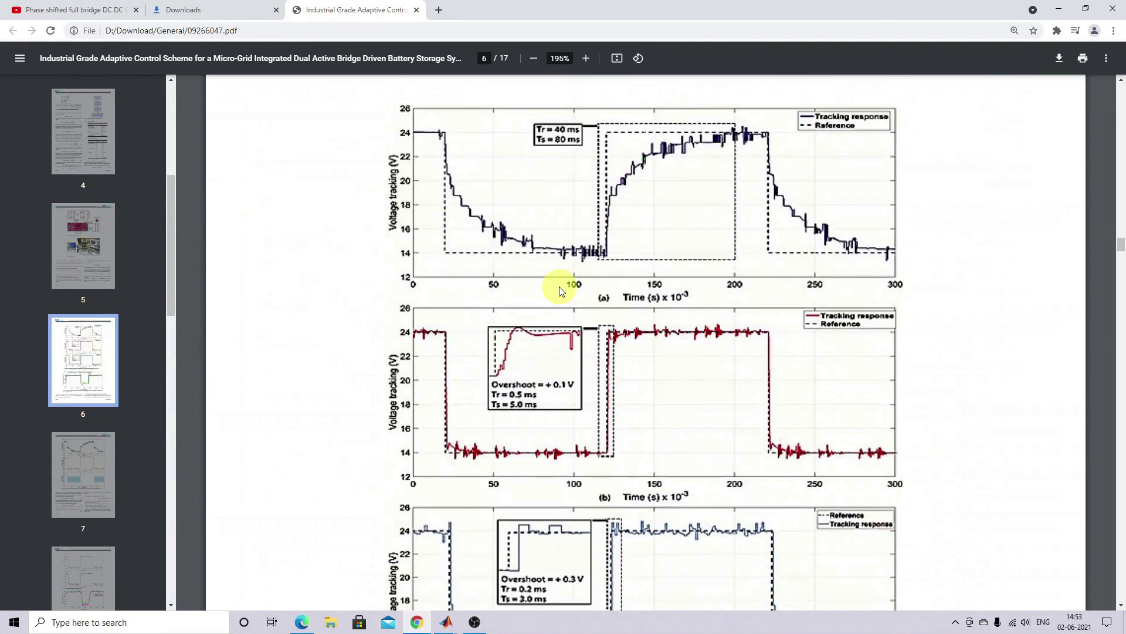
{"action": "scroll", "coordinate": [560, 290], "scroll_direction": "down", "scroll_amount": 2}
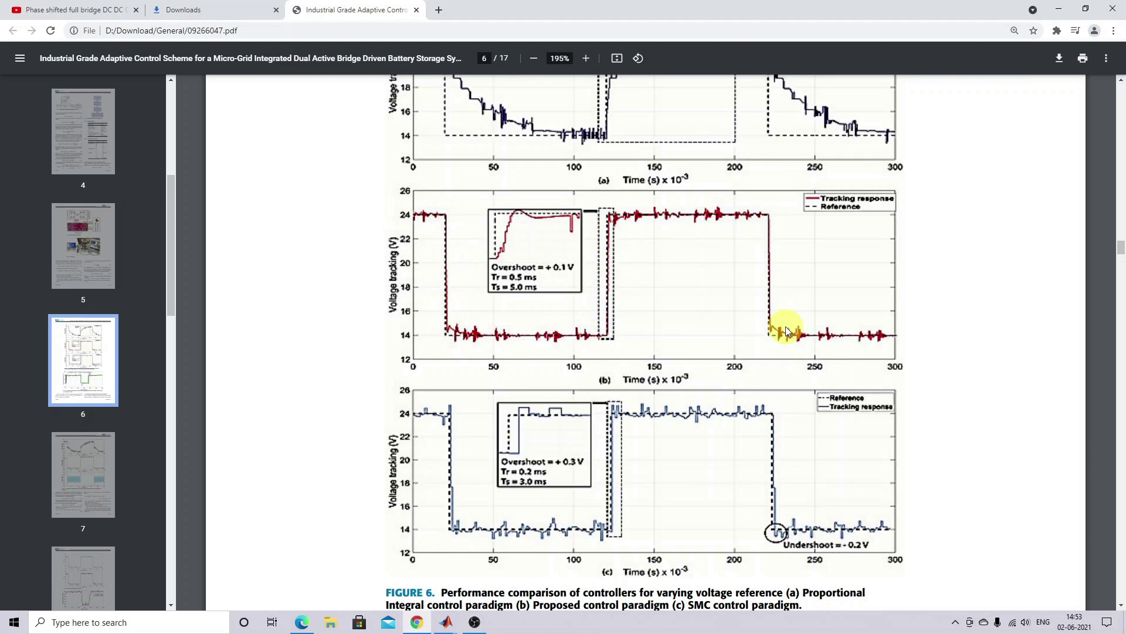
{"action": "left_click", "coordinate": [447, 623]}
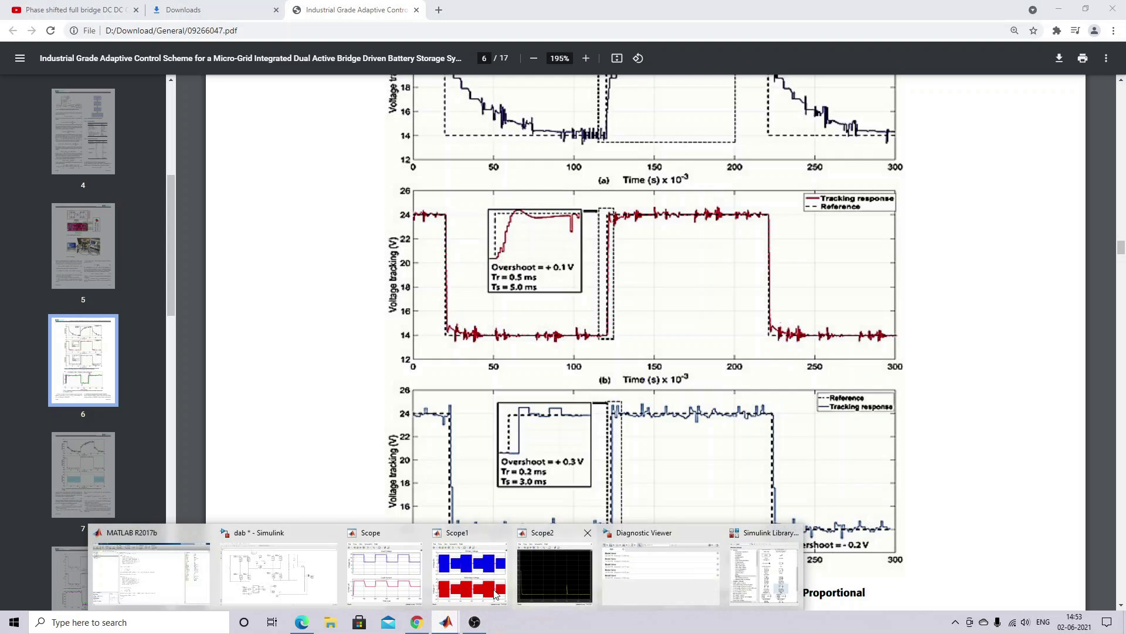
Place the load scope over the paper and set the Voltage Measurement line width to 2.0.
{"action": "left_click", "coordinate": [397, 591]}
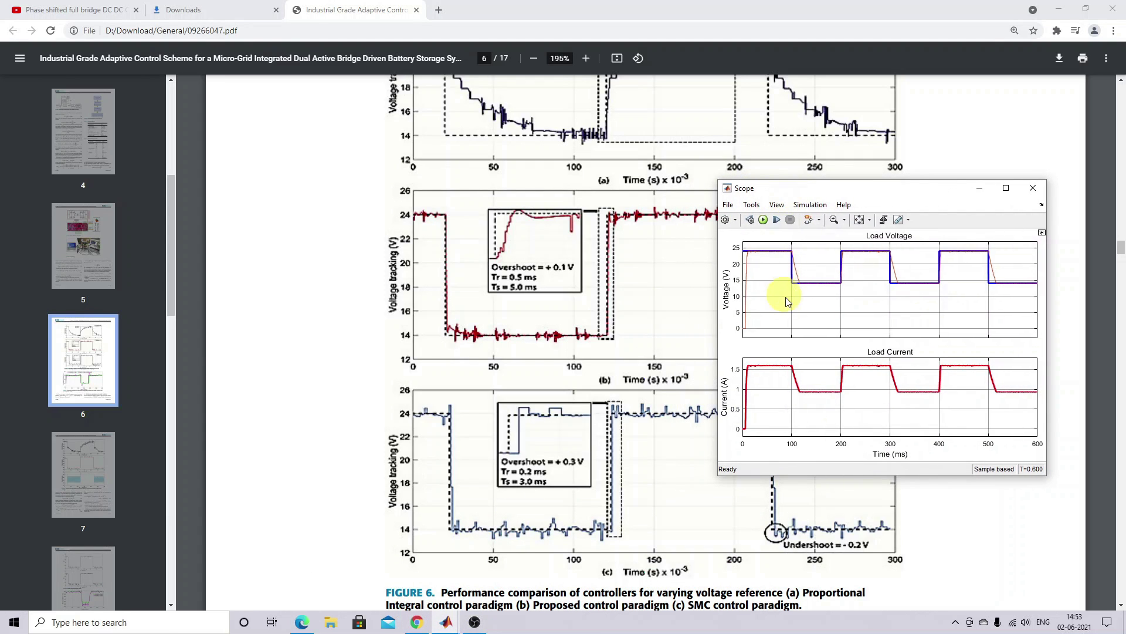
{"action": "right_click", "coordinate": [787, 301]}
{"action": "left_click", "coordinate": [809, 339]}
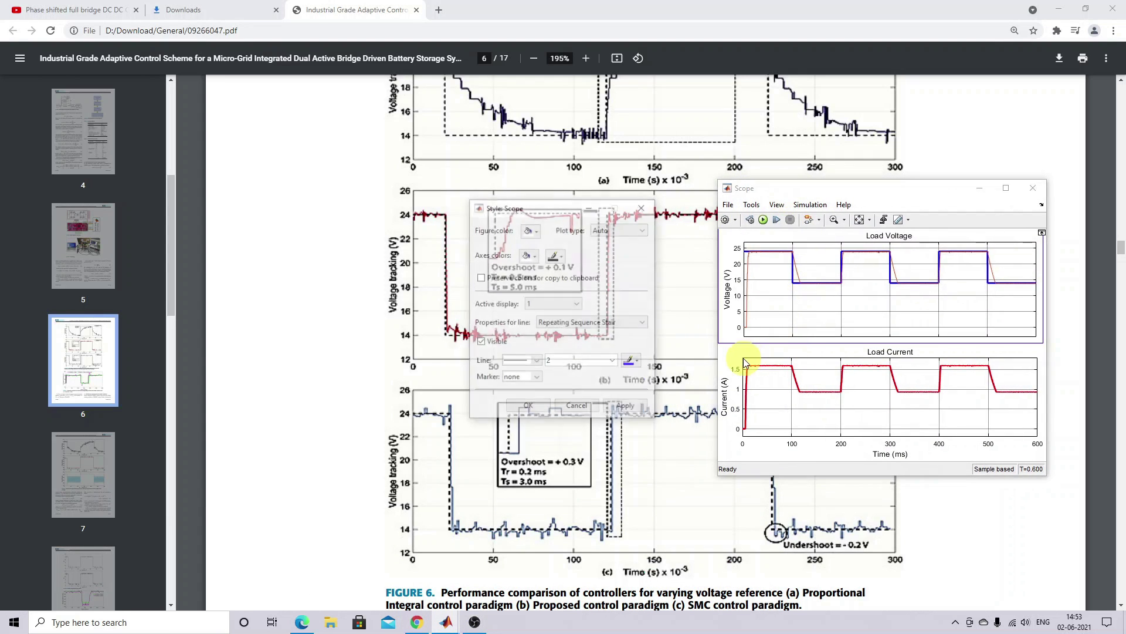
{"action": "left_click", "coordinate": [599, 324]}
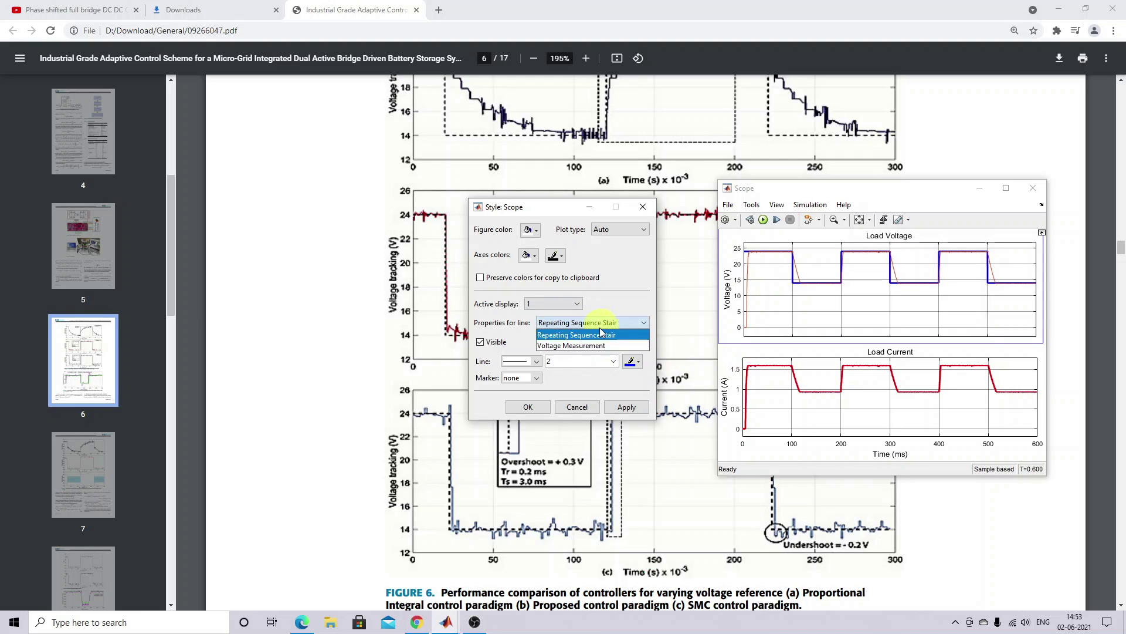
{"action": "left_click", "coordinate": [572, 346]}
{"action": "left_click", "coordinate": [613, 360]}
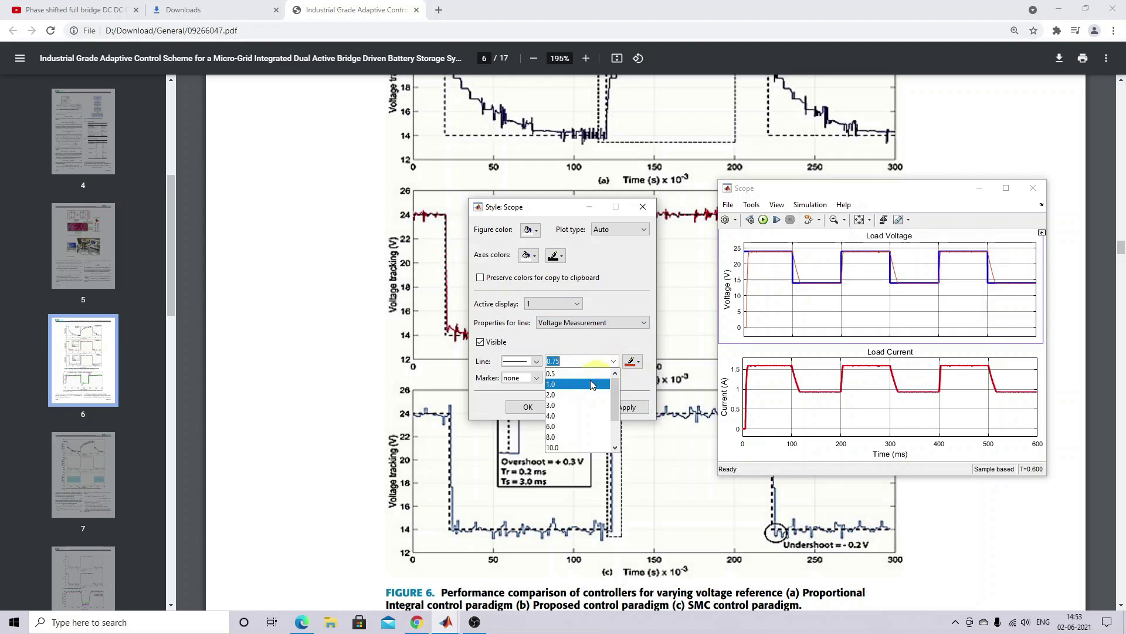
{"action": "left_click", "coordinate": [562, 395]}
{"action": "left_click", "coordinate": [626, 406]}
{"action": "left_click", "coordinate": [518, 407]}
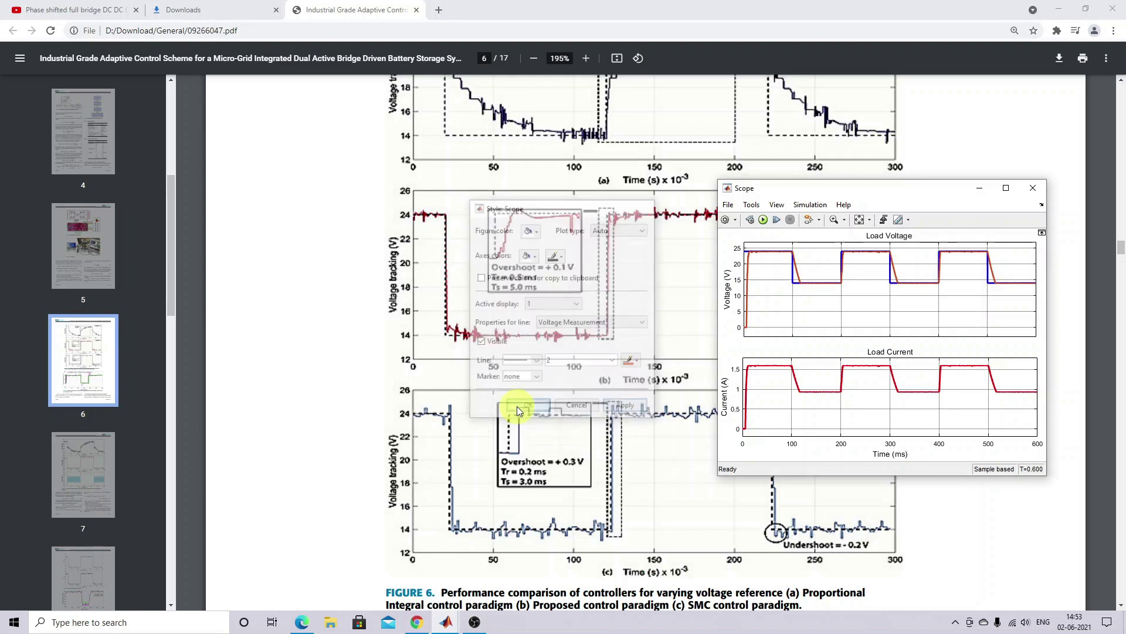